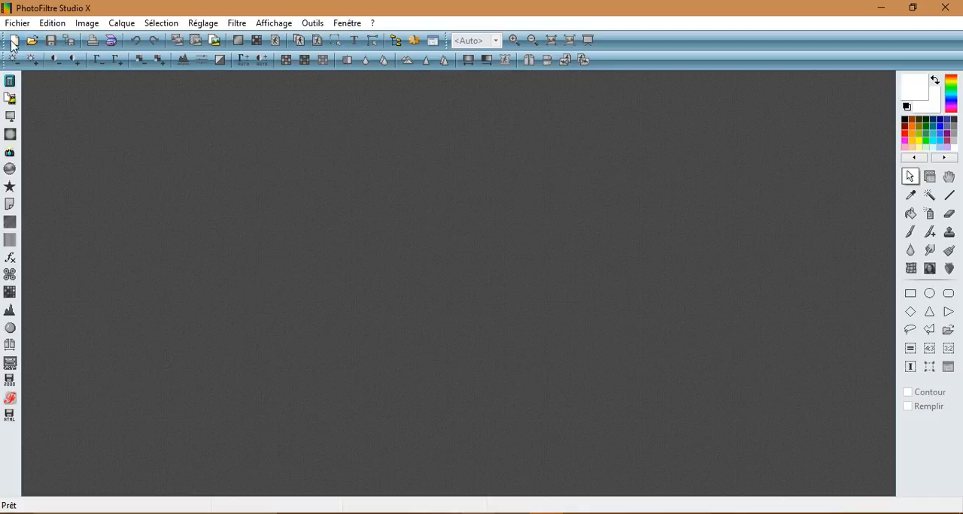
Step: Create a new 800 by 800 pixel image at 300 pixels per inch with a white background
left_click(13, 45)
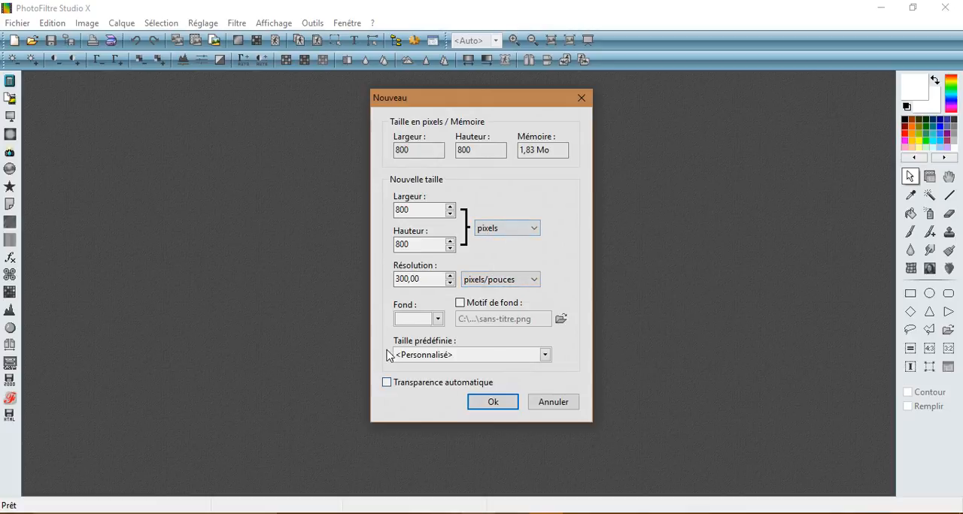
left_click(438, 319)
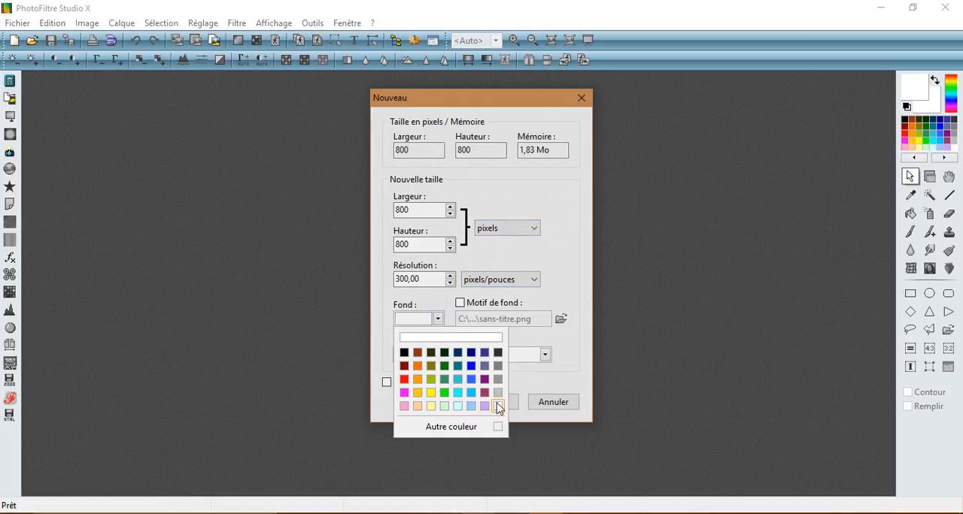
left_click(500, 407)
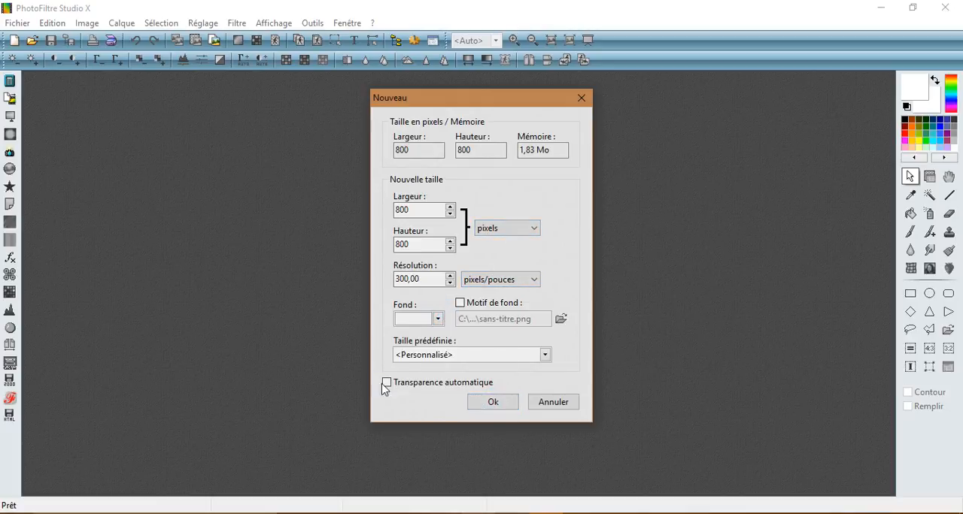
left_click(509, 403)
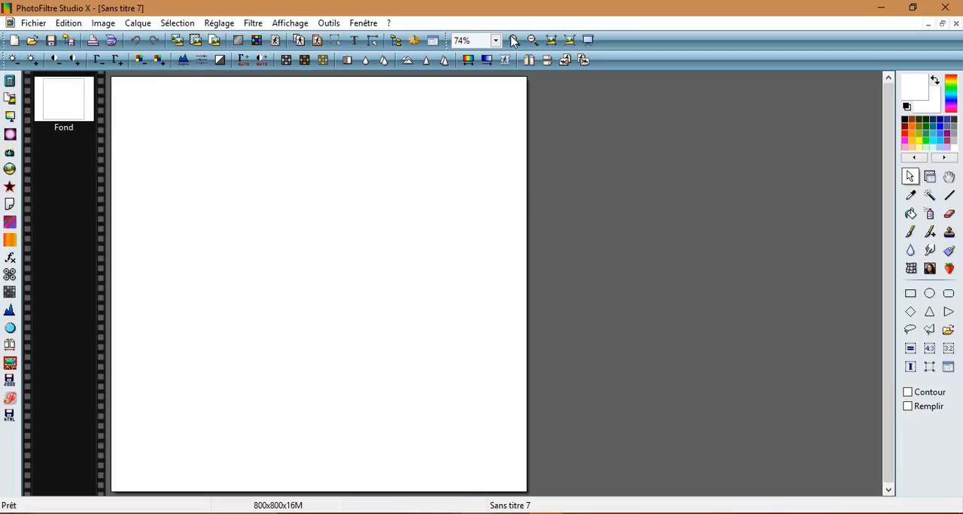
Step: Open calque2.png from the "tuto logo club des bénévoles" folder and copy the whole image
left_click(496, 40)
left_click(496, 173)
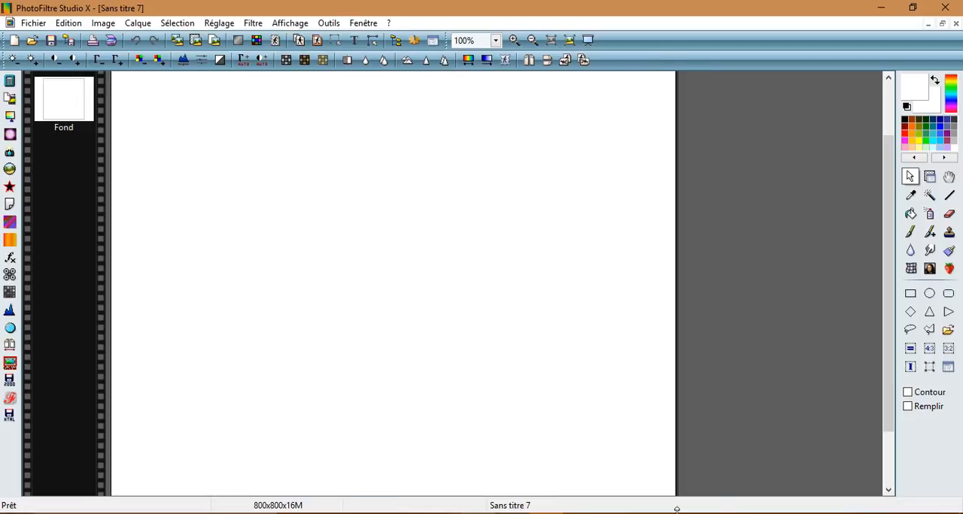
left_click(495, 42)
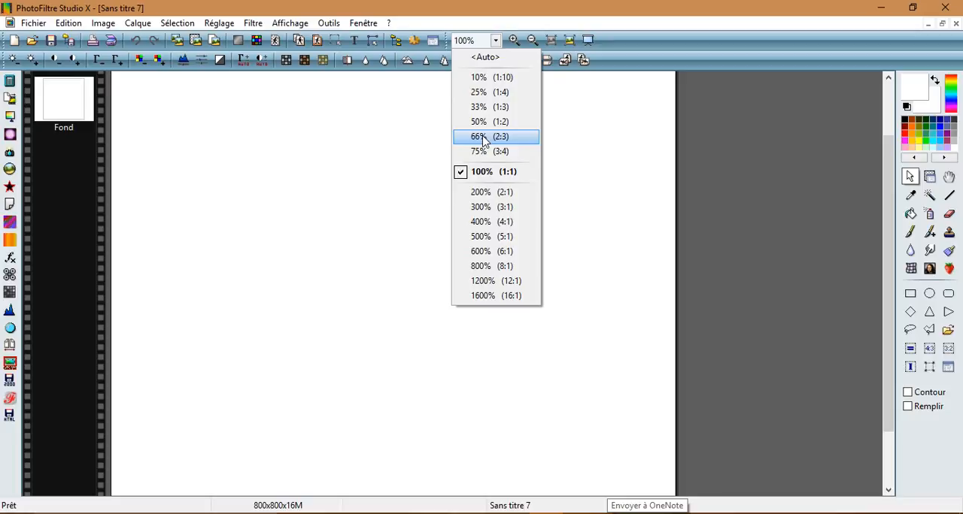
left_click(479, 151)
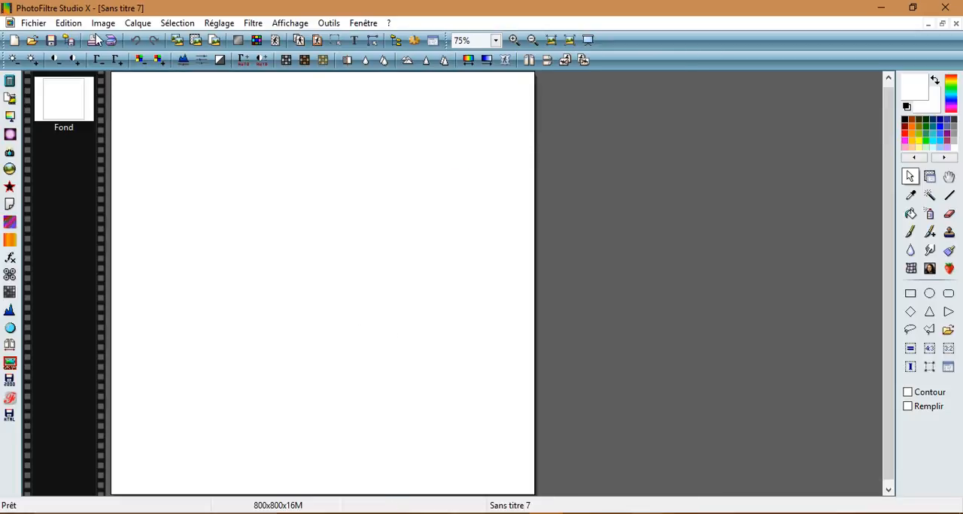
left_click(33, 43)
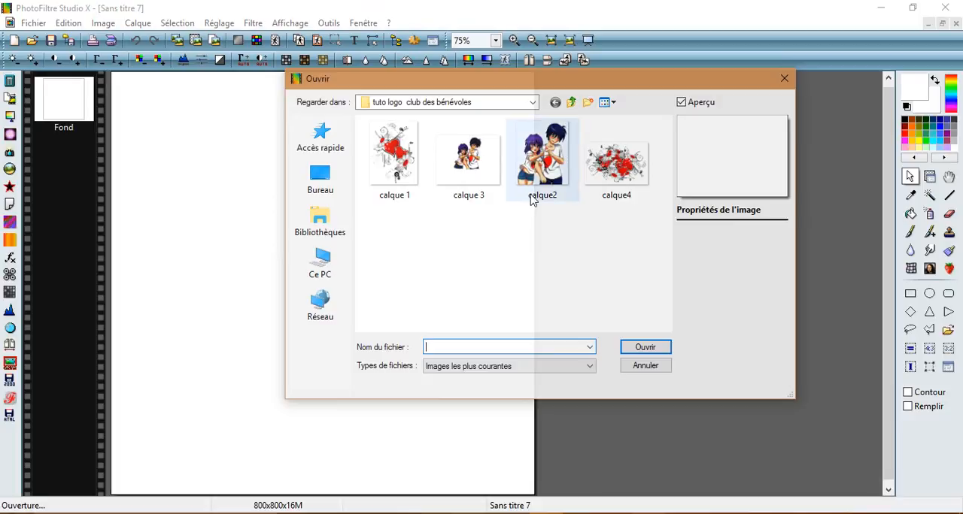
mouse_move(537, 197)
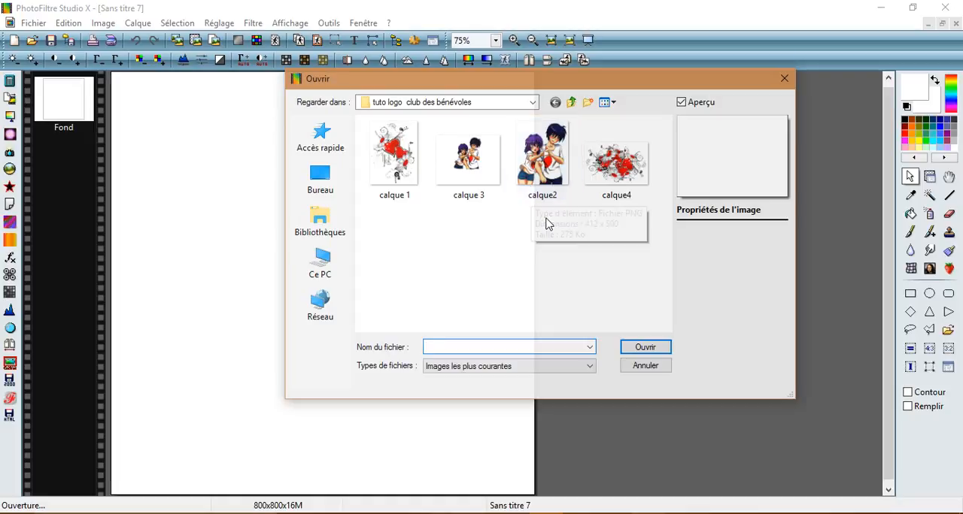
left_click(551, 150)
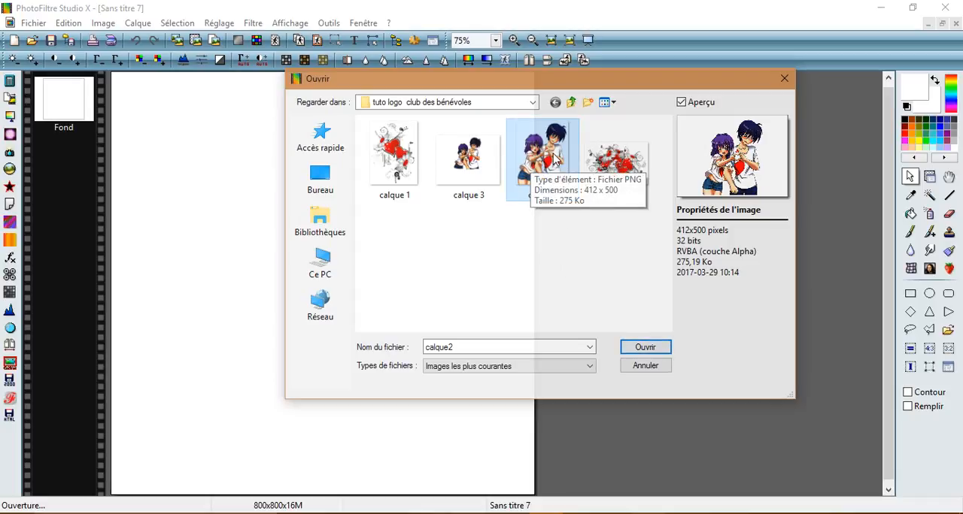
left_click(645, 347)
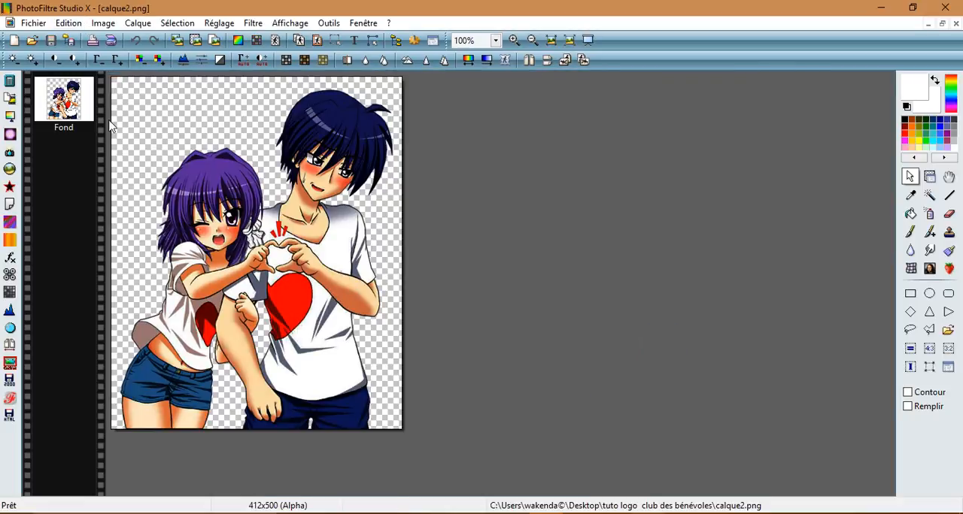
left_click(69, 24)
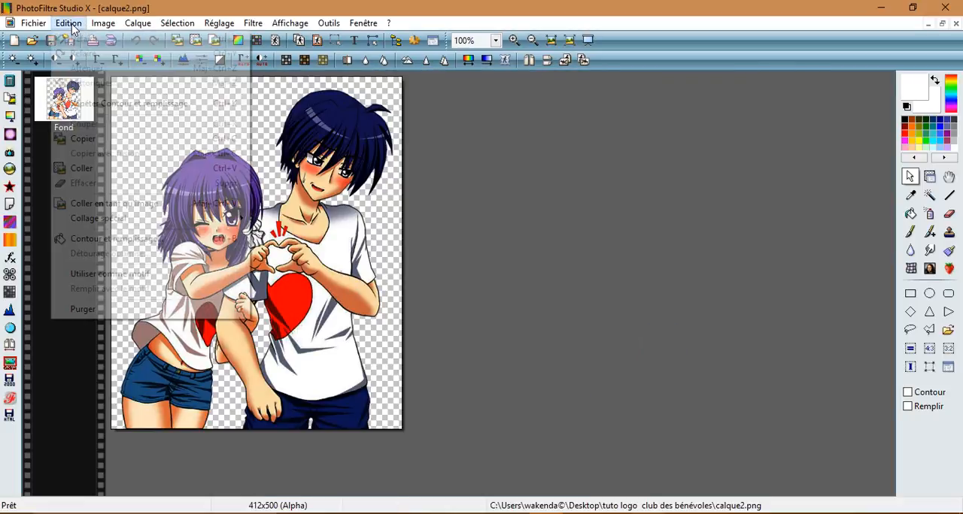
left_click(118, 138)
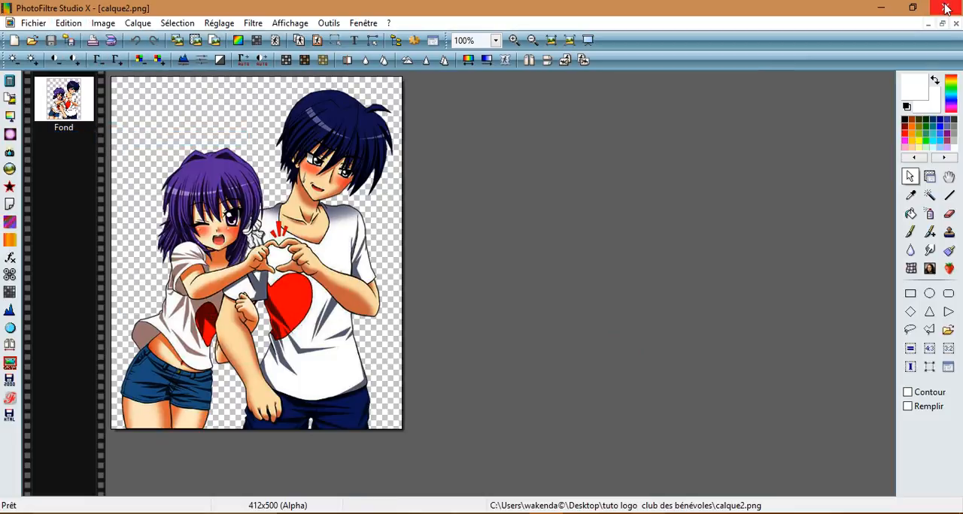
Step: Close calque2.png and paste the couple into the blank canvas, with its upper-left corner at about 172, 19 px
left_click(955, 23)
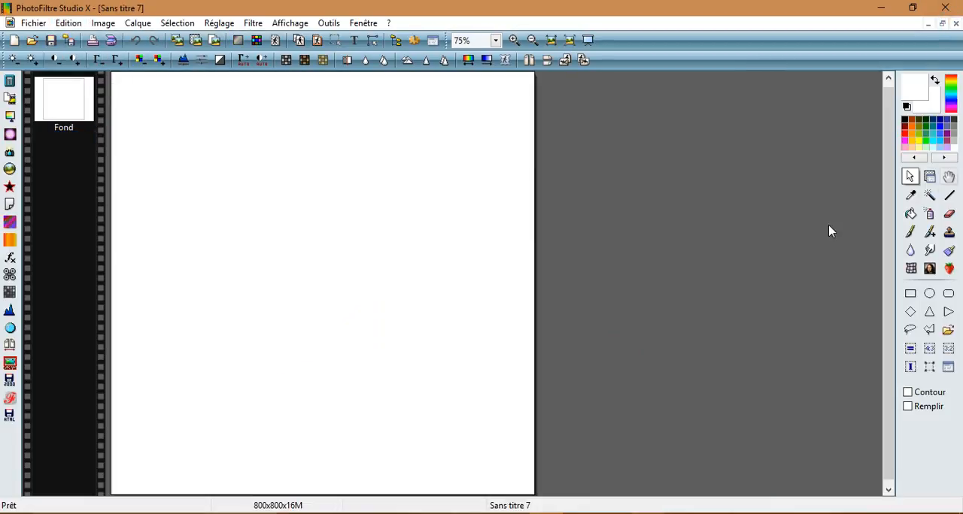
left_click(69, 25)
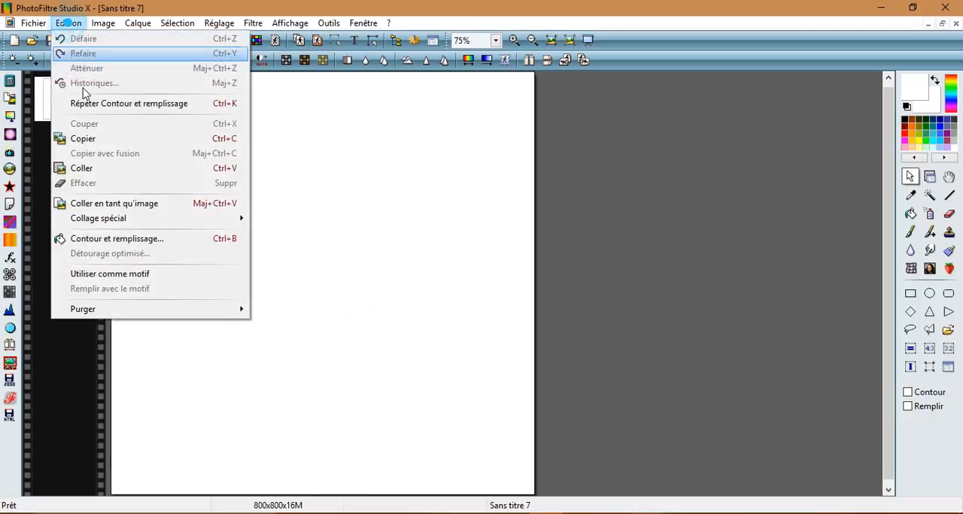
left_click(101, 170)
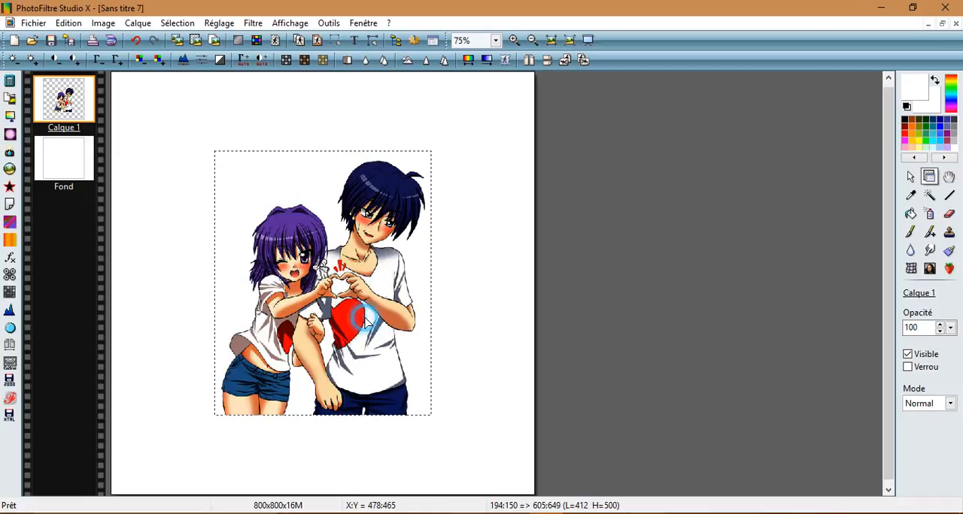
left_click_drag(366, 321, 358, 253)
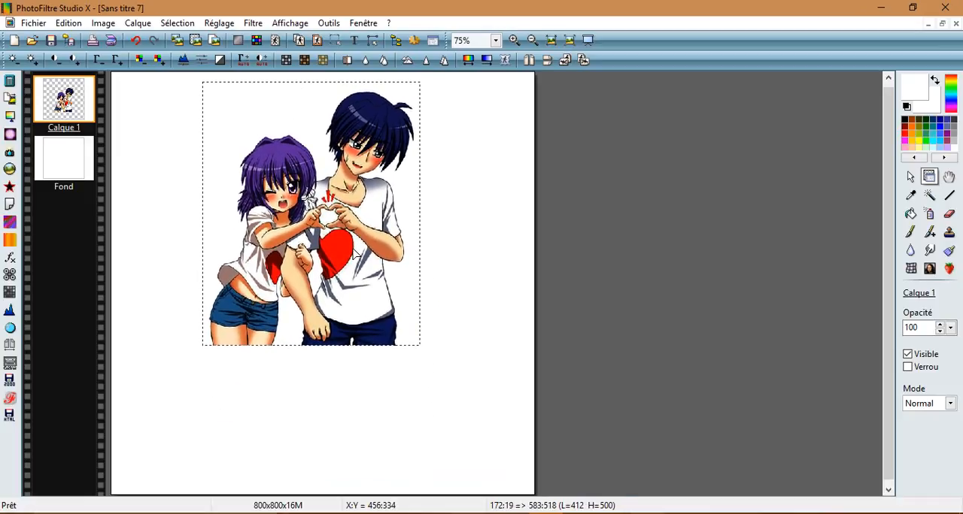
Step: Open calque4.png and copy the whole floral hearts image
left_click(32, 41)
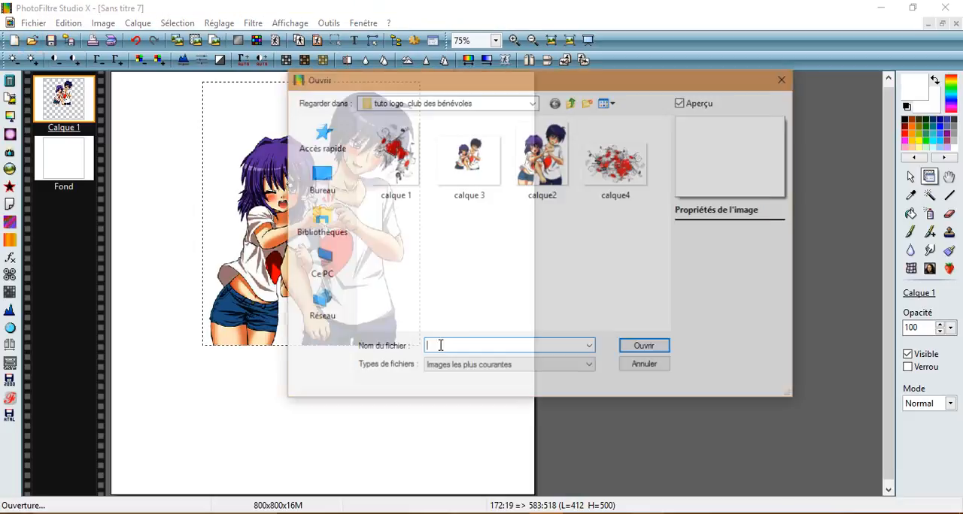
left_click(621, 172)
left_click(662, 346)
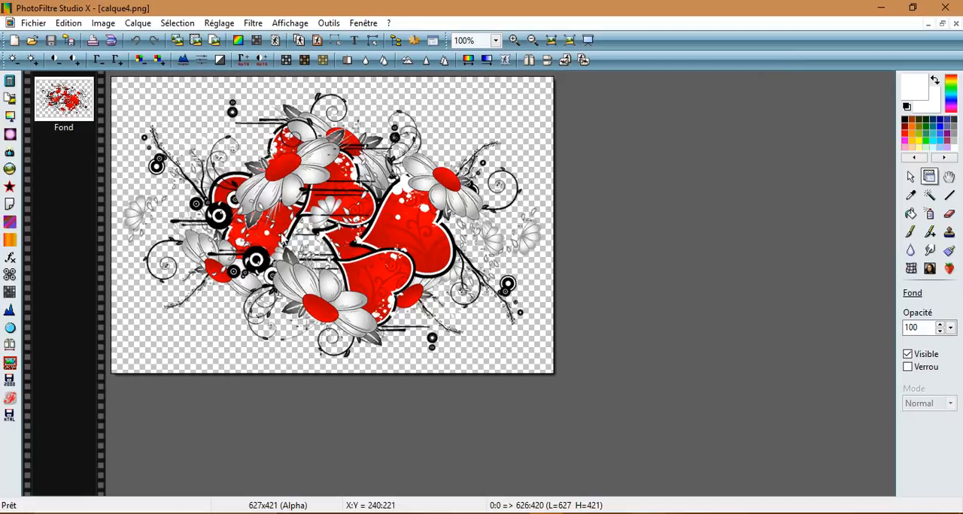
left_click(69, 24)
left_click(83, 140)
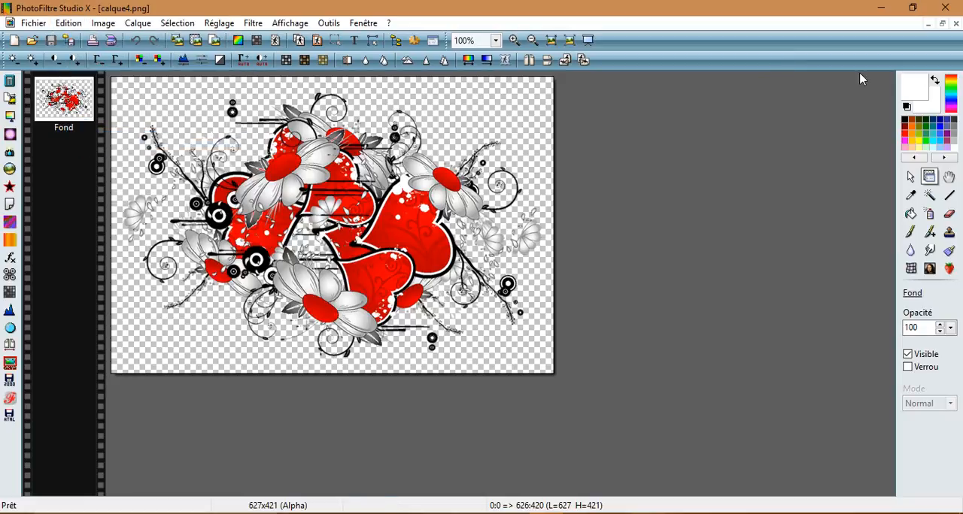
Step: Close calque4.png and paste the copied floral hearts as a new layer above the couple
left_click(956, 24)
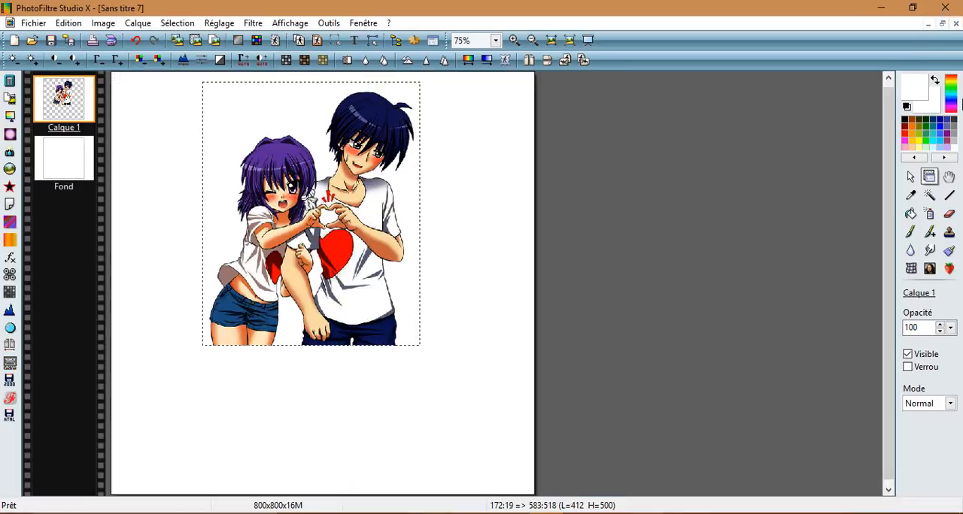
left_click(68, 23)
left_click(121, 163)
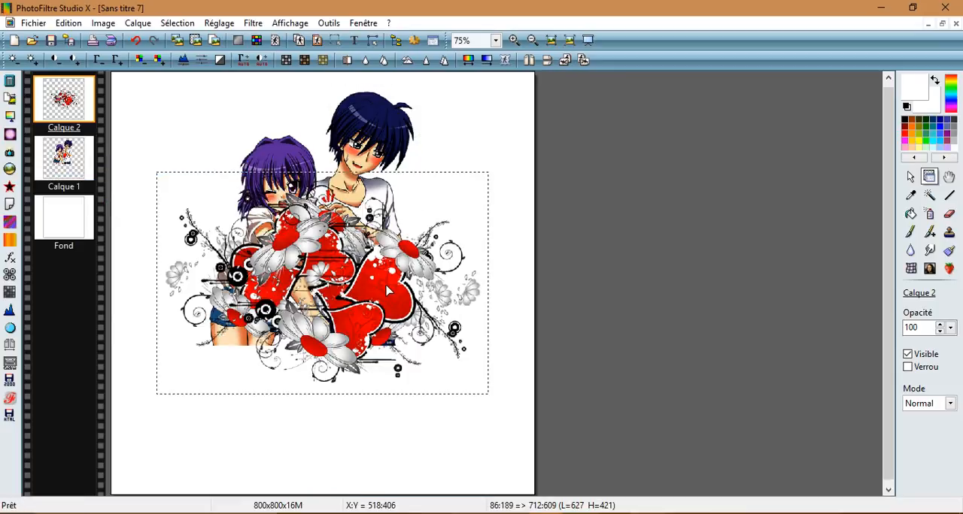
Step: Move the floral hearts layer over the couple's lower bodies, with its upper-left corner at about 51, 278 px
left_click_drag(389, 289, 372, 470)
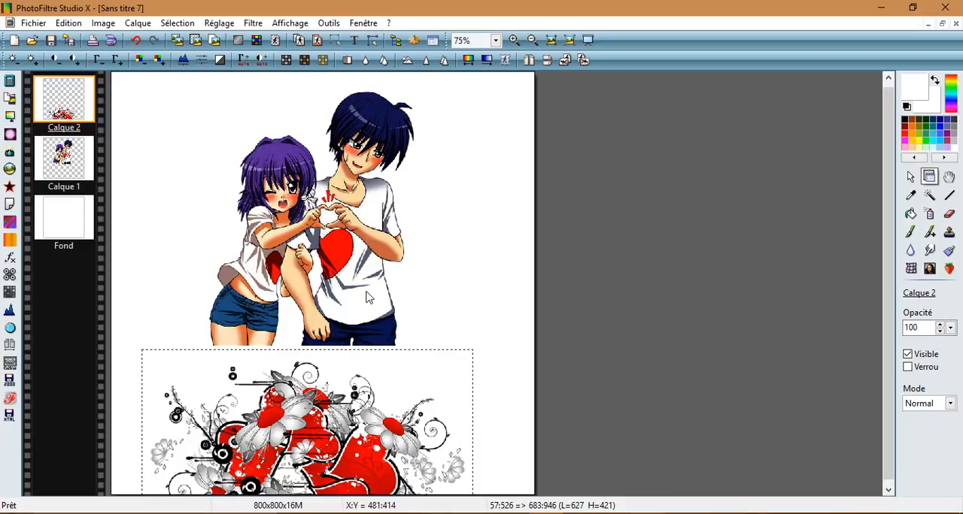
left_click_drag(368, 478, 372, 283)
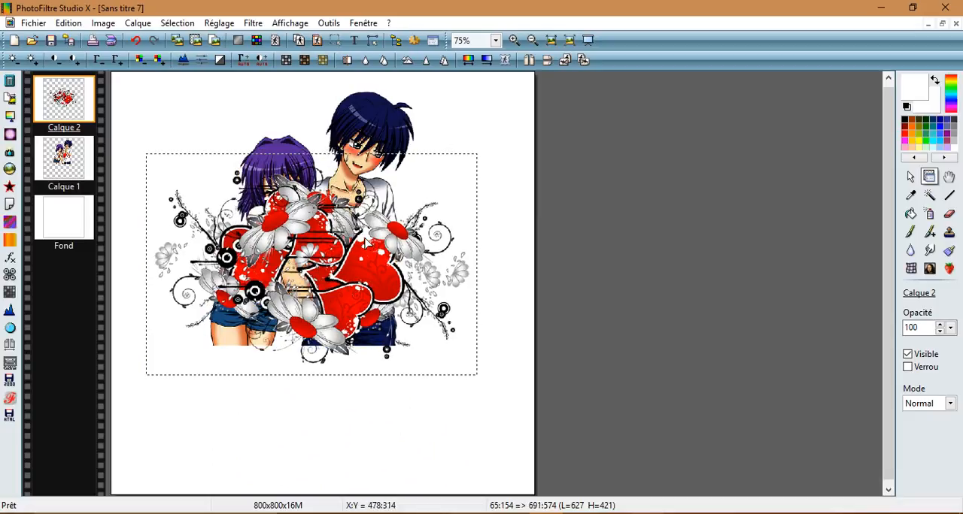
left_click_drag(367, 242, 358, 308)
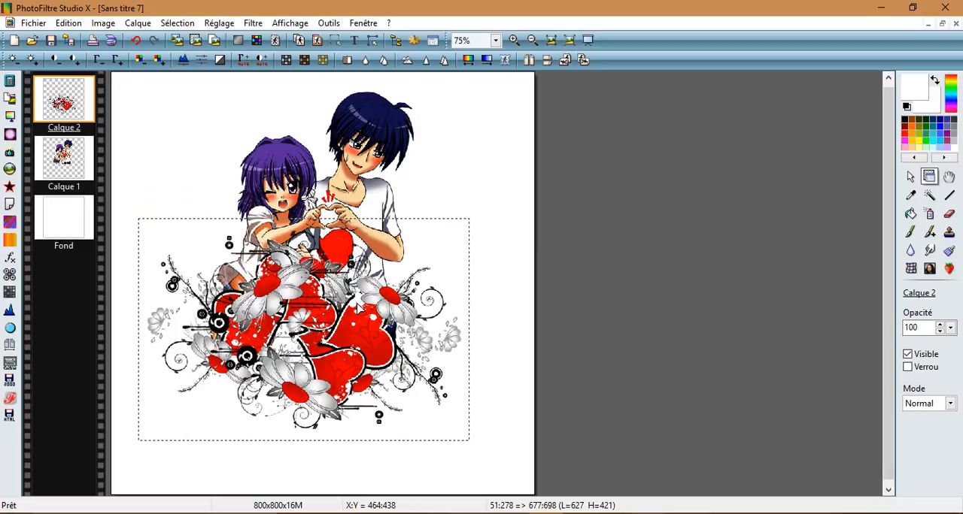
Step: Select the couple layer and set up the Eraser with a soft round brush of size 27 at full pressure
scroll(575, 355, "up", 1)
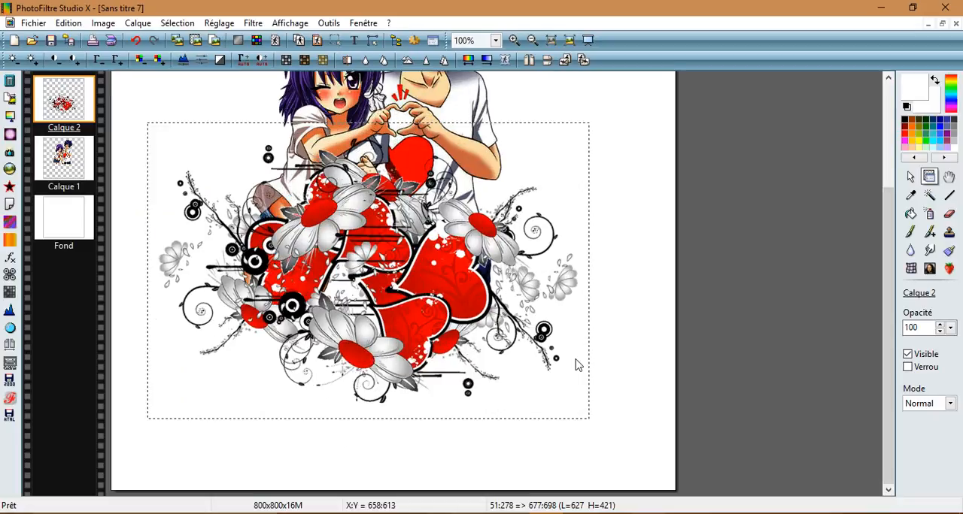
scroll(576, 367, "up", 1)
scroll(575, 367, "down", 1)
left_click(59, 155)
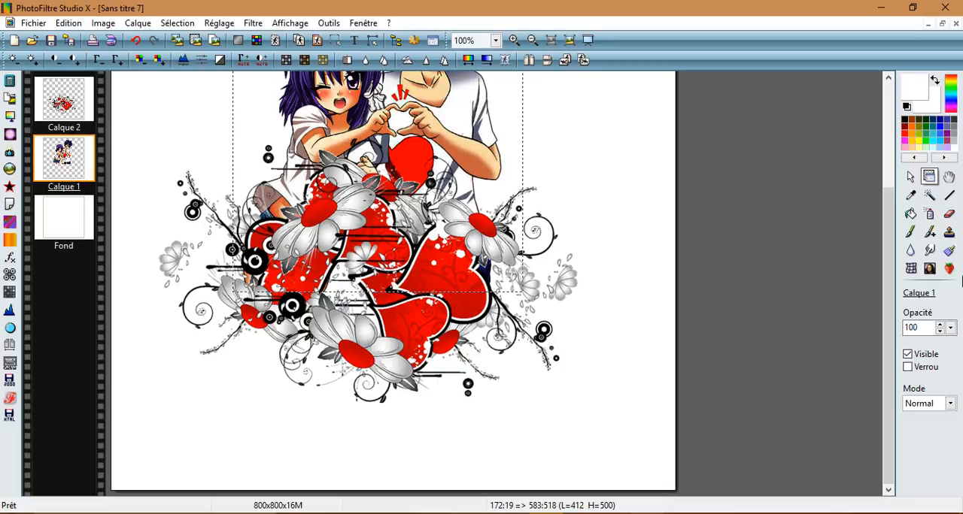
left_click(953, 215)
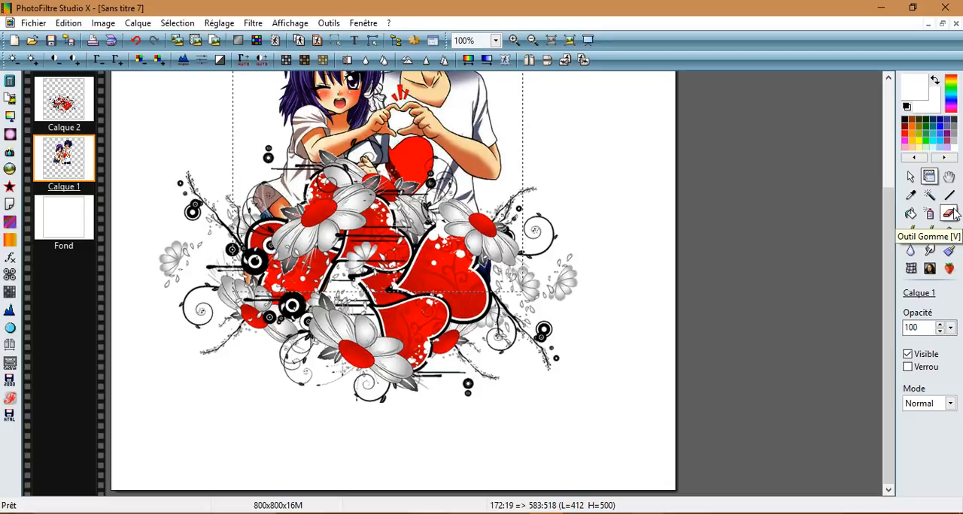
left_click(949, 214)
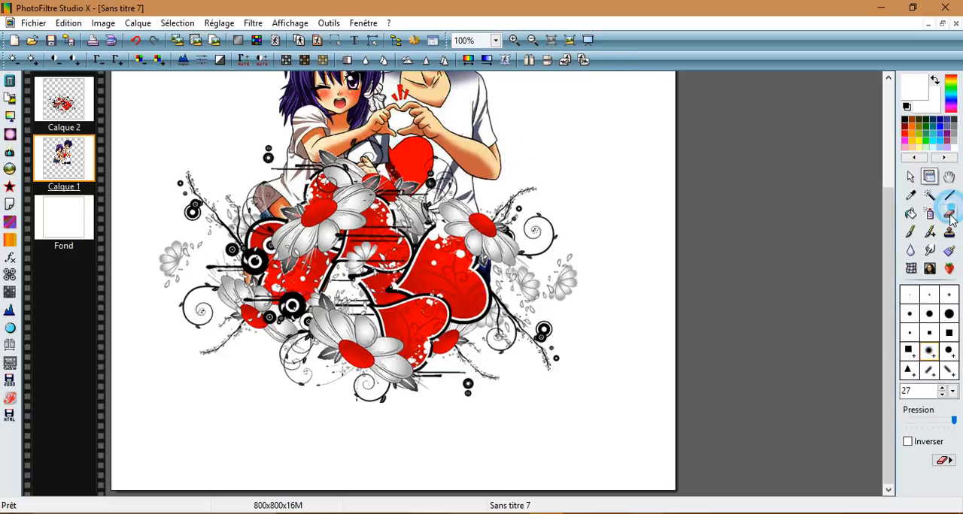
left_click(931, 351)
left_click_drag(953, 417, 962, 418)
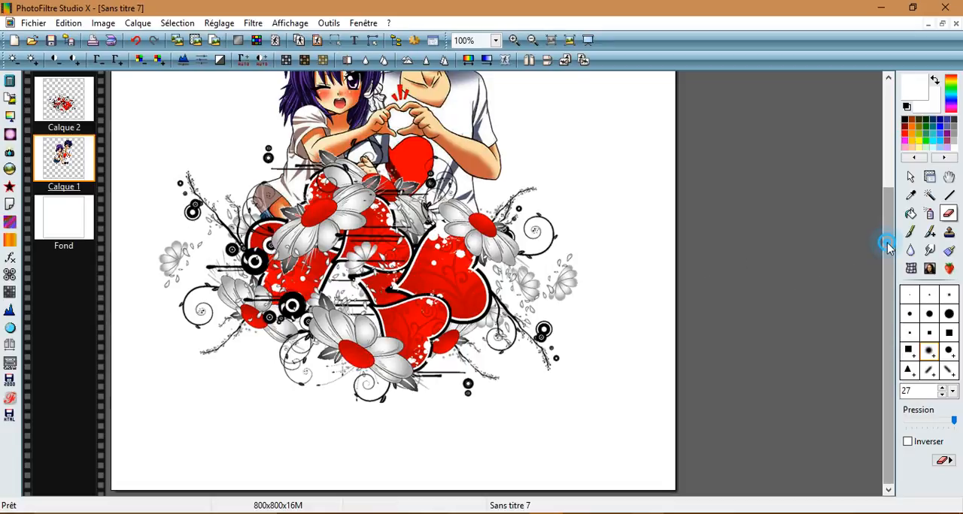
Step: Make the white background layer Fond the active layer
left_click_drag(889, 243, 899, 185)
left_click(496, 40)
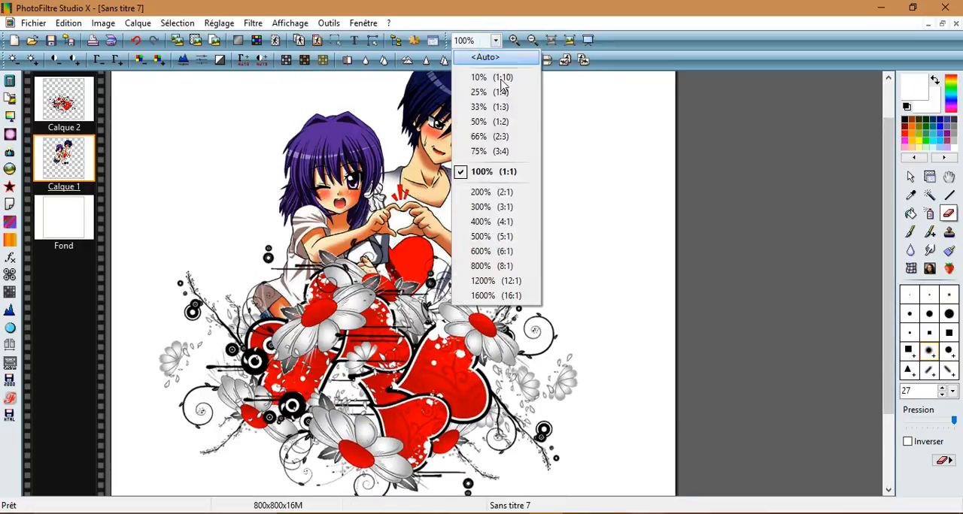
left_click(485, 132)
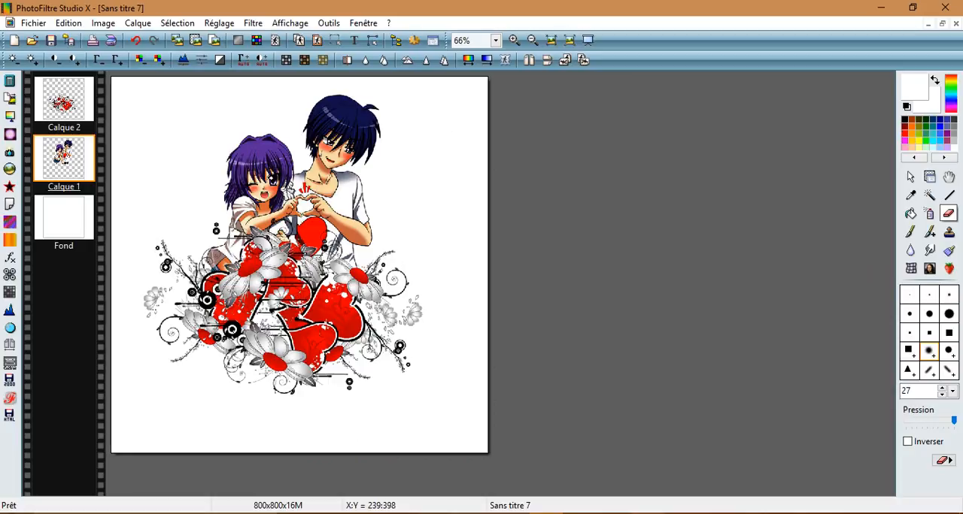
left_click(54, 226)
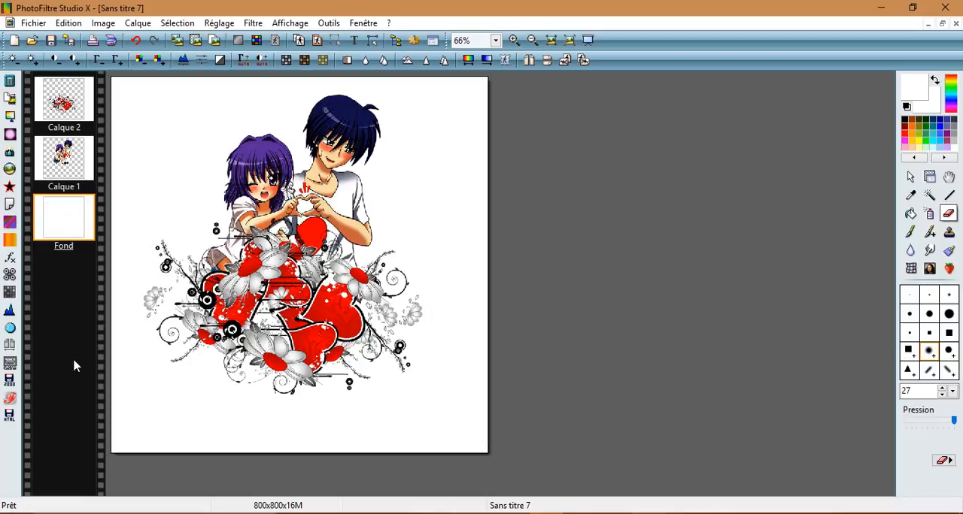
left_click(252, 23)
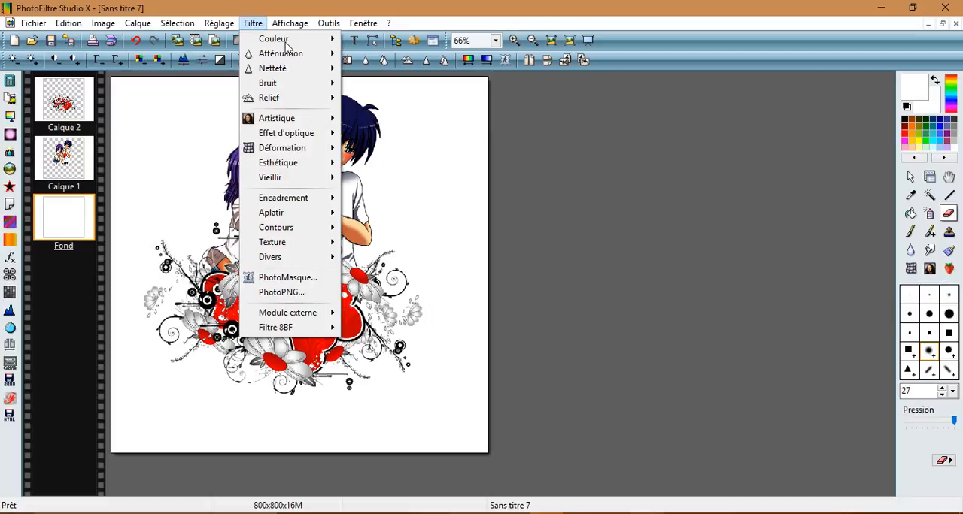
mouse_move(289, 23)
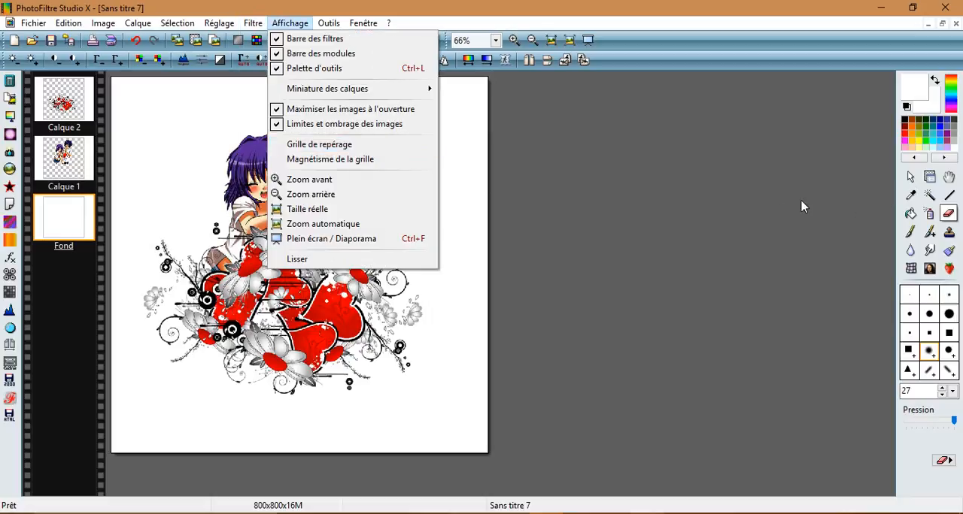
left_click(733, 197)
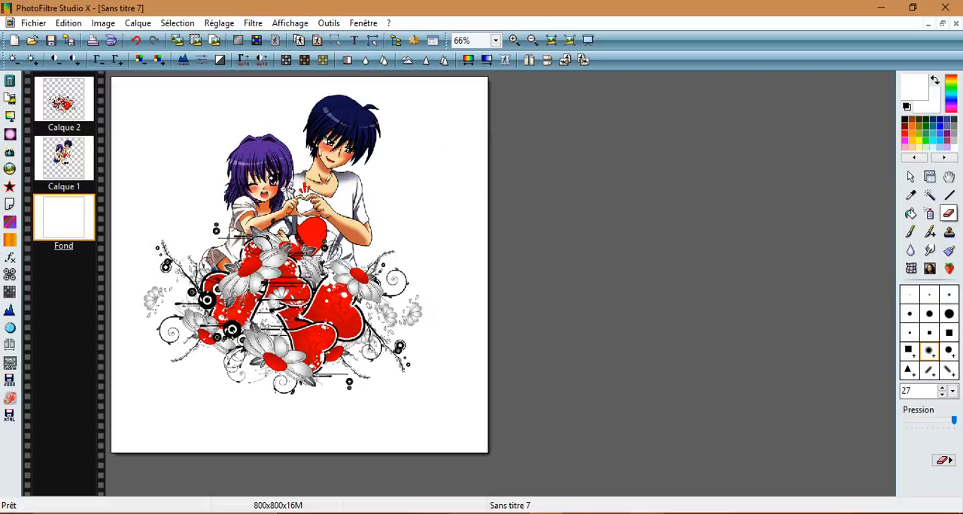
Step: Draw an elliptical selection of about 699 by 750 px around the couple and floral hearts
left_click(911, 178)
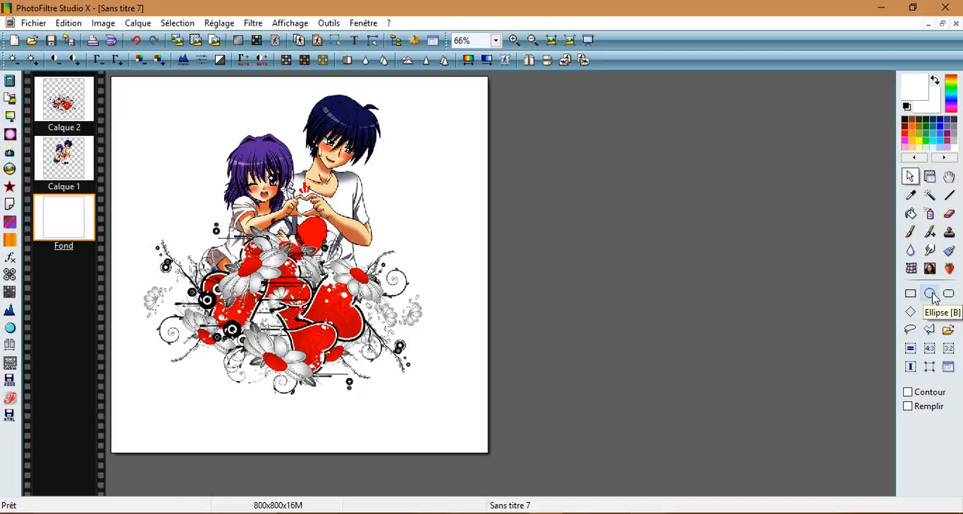
left_click(931, 295)
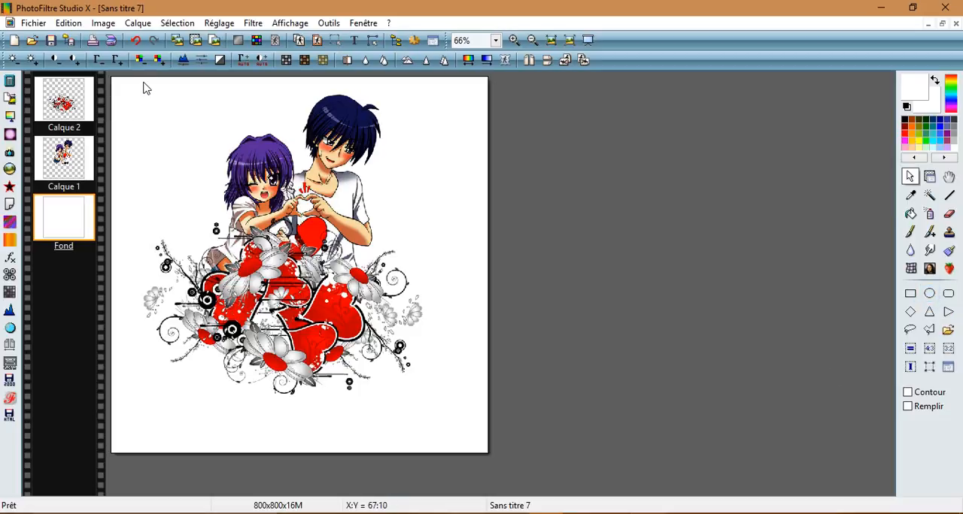
left_click_drag(136, 86, 463, 436)
left_click(906, 291)
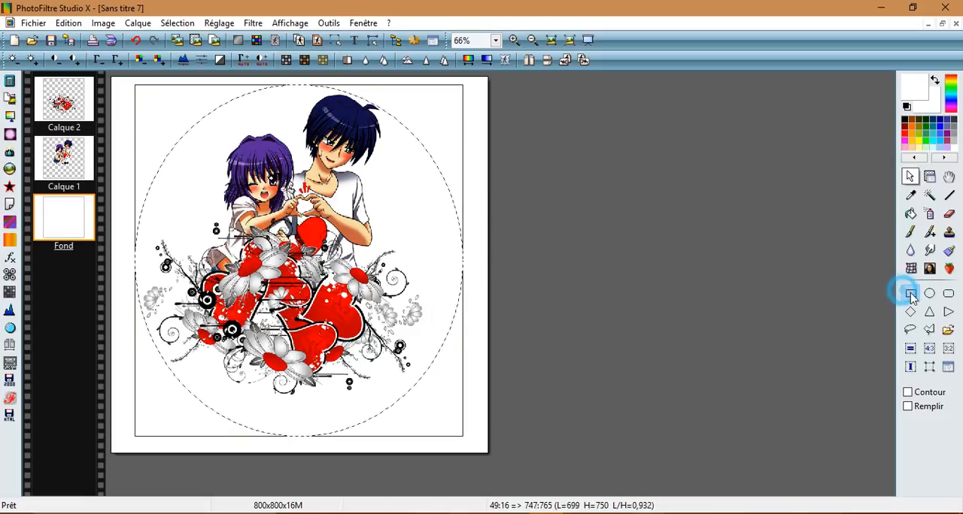
left_click(910, 293)
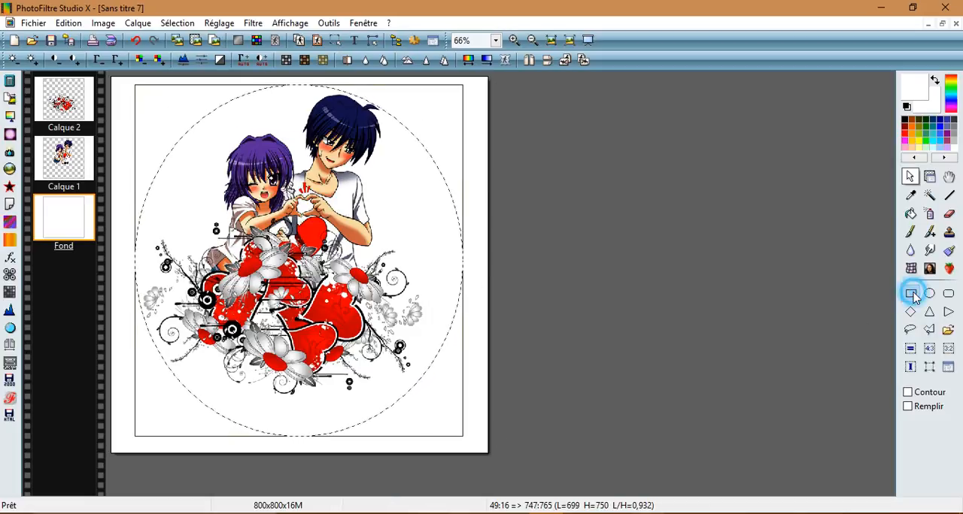
left_click(929, 294)
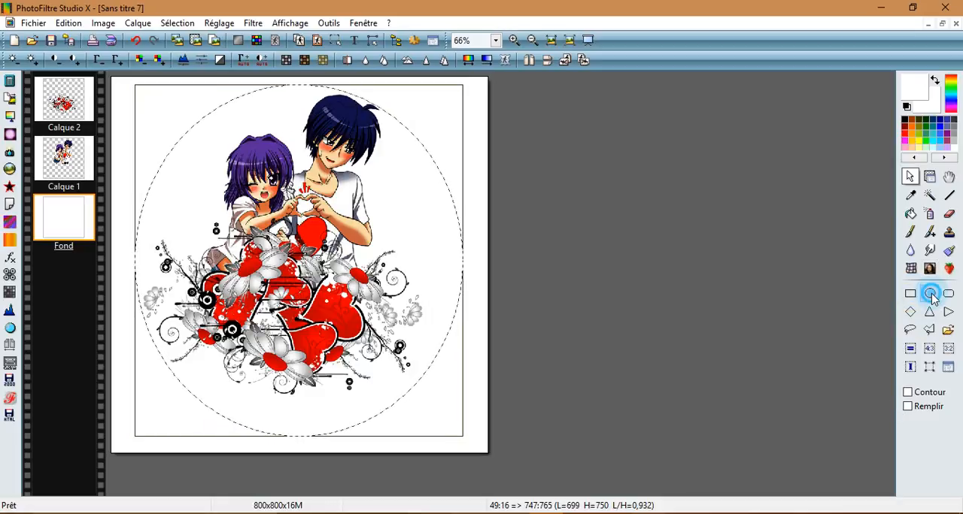
Step: Enlarge the elliptical selection on all four sides to about 782 by 793 px and centre it in the image
left_click_drag(301, 437, 298, 451)
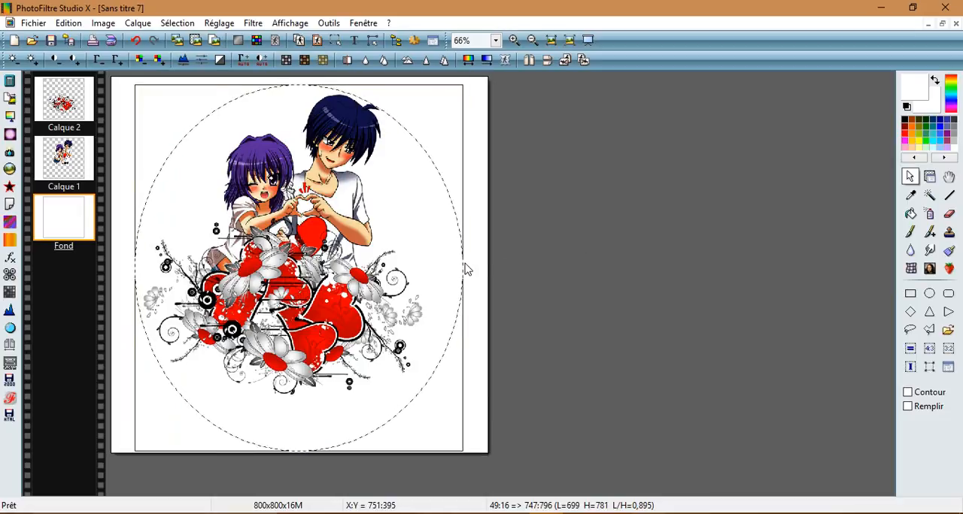
left_click_drag(463, 263, 482, 267)
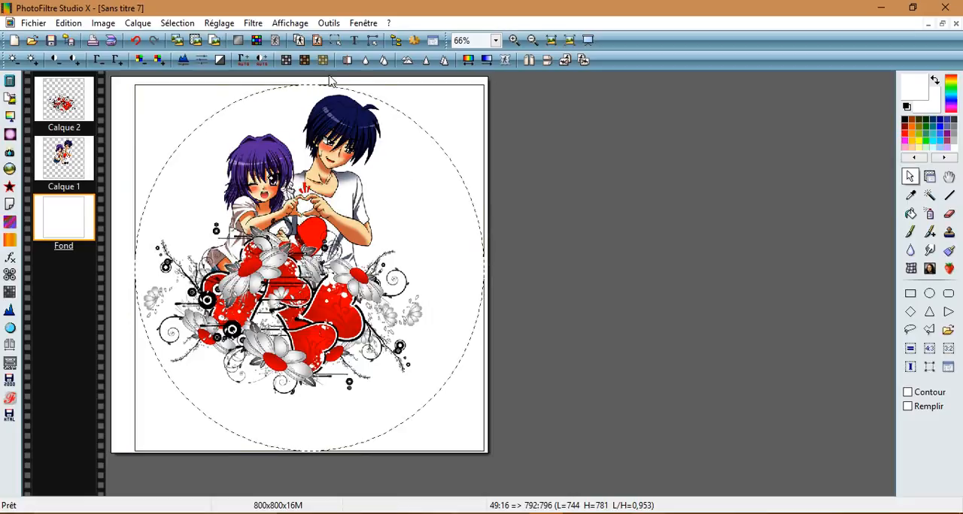
left_click_drag(315, 84, 316, 78)
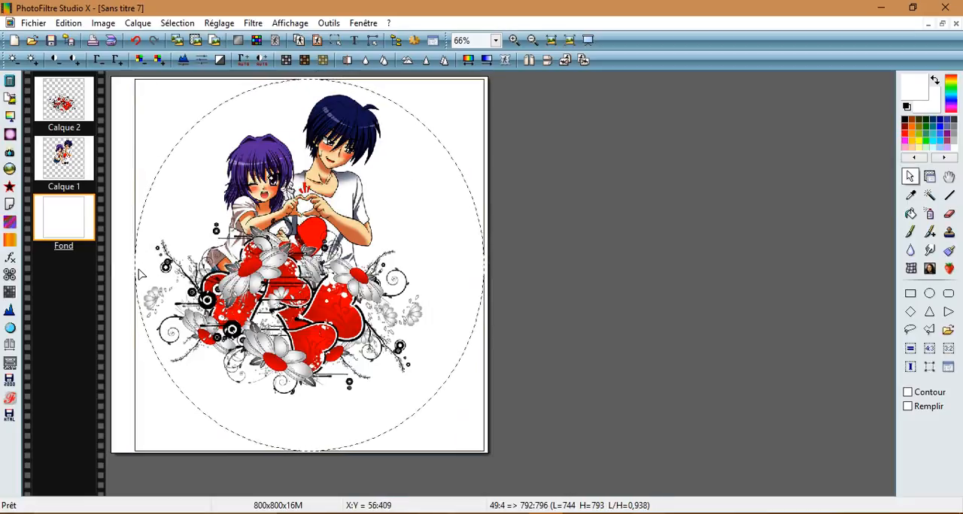
left_click_drag(136, 267, 119, 272)
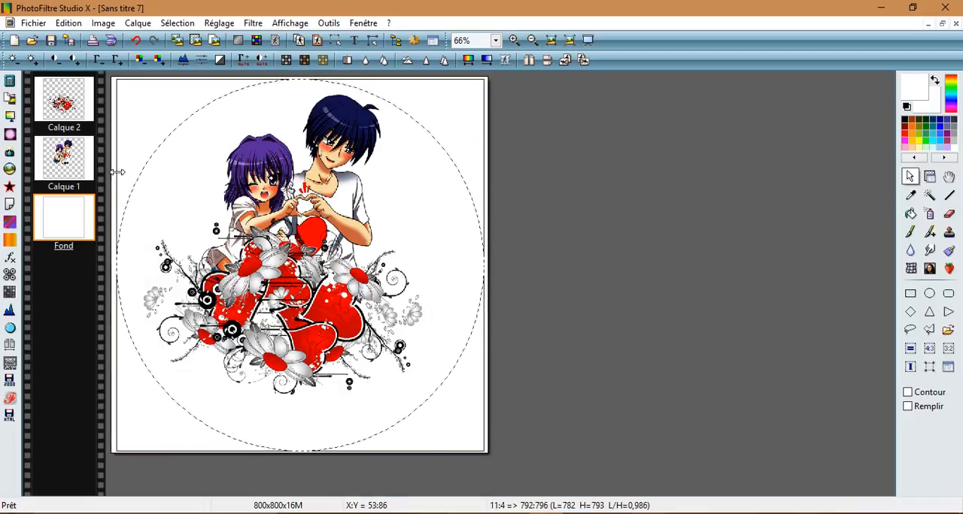
left_click(184, 23)
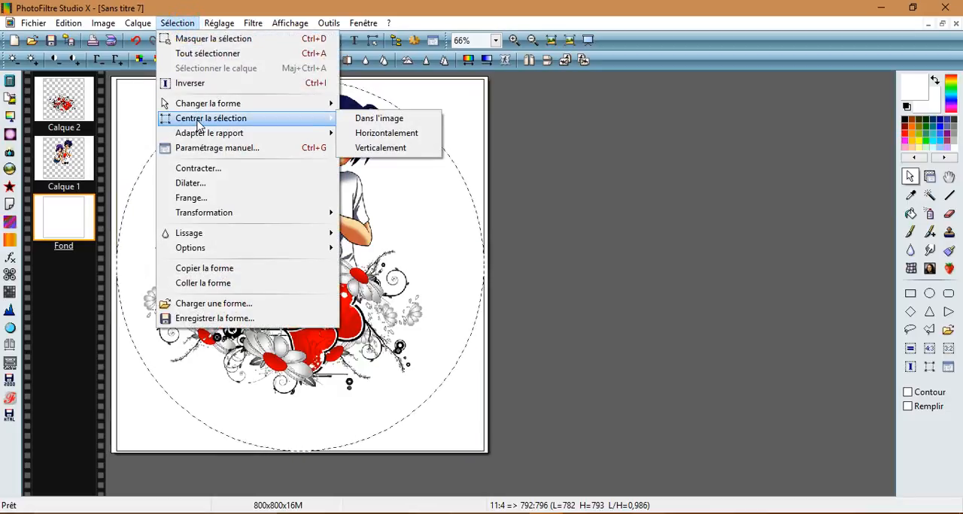
left_click(422, 121)
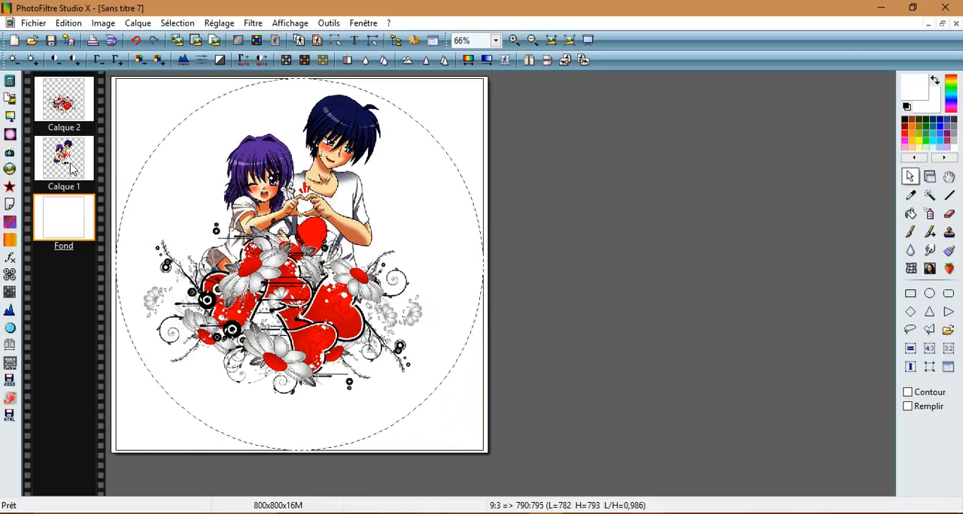
Step: Merge the floral hearts layer with the couple layer beneath it
left_click(75, 97)
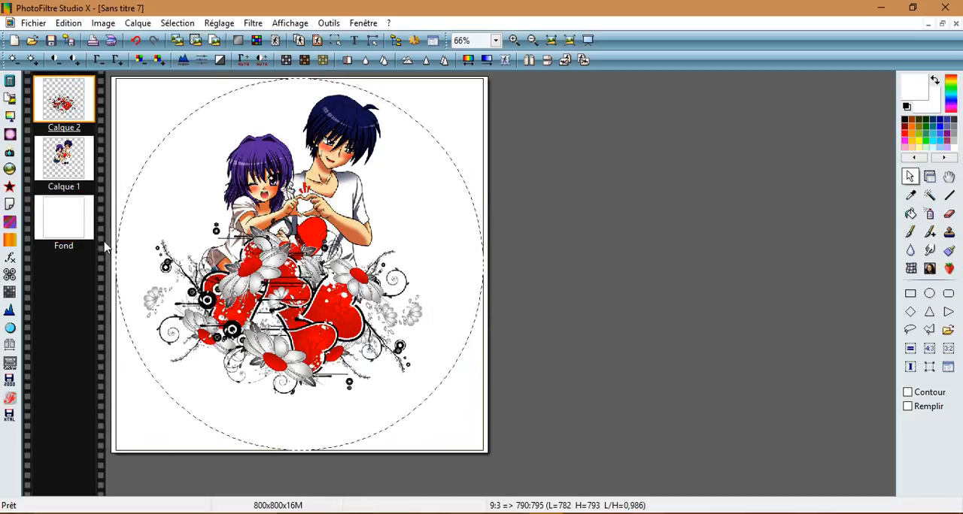
left_click(138, 23)
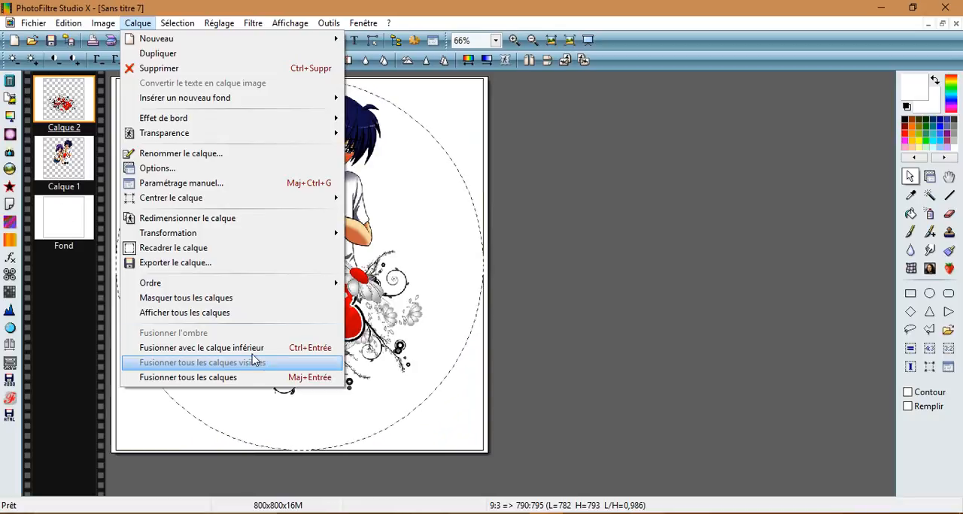
left_click(304, 348)
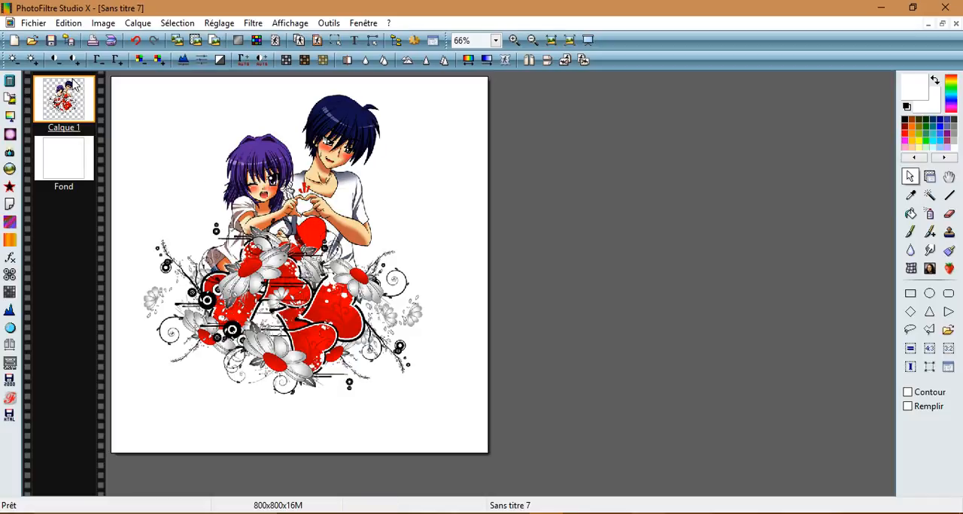
Step: Show the hidden elliptical selection again and copy its shape
left_click(180, 24)
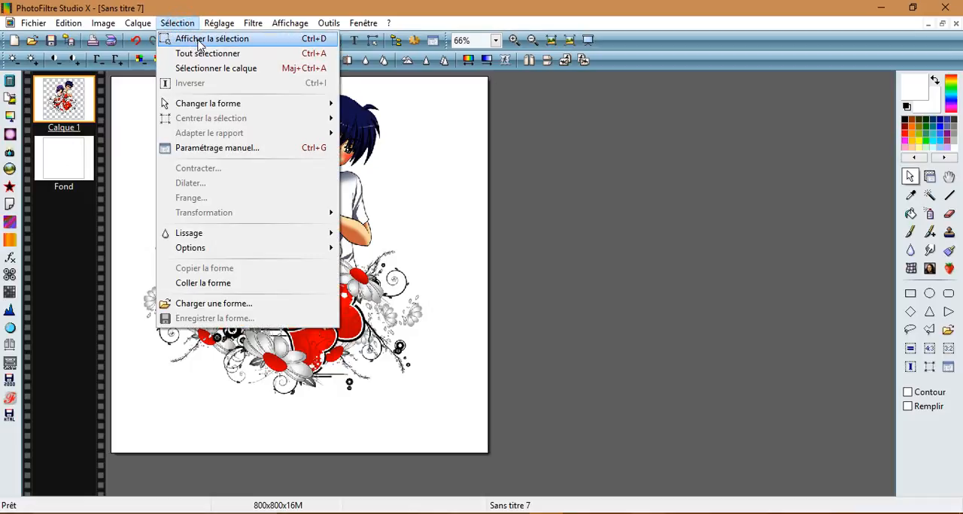
left_click(200, 39)
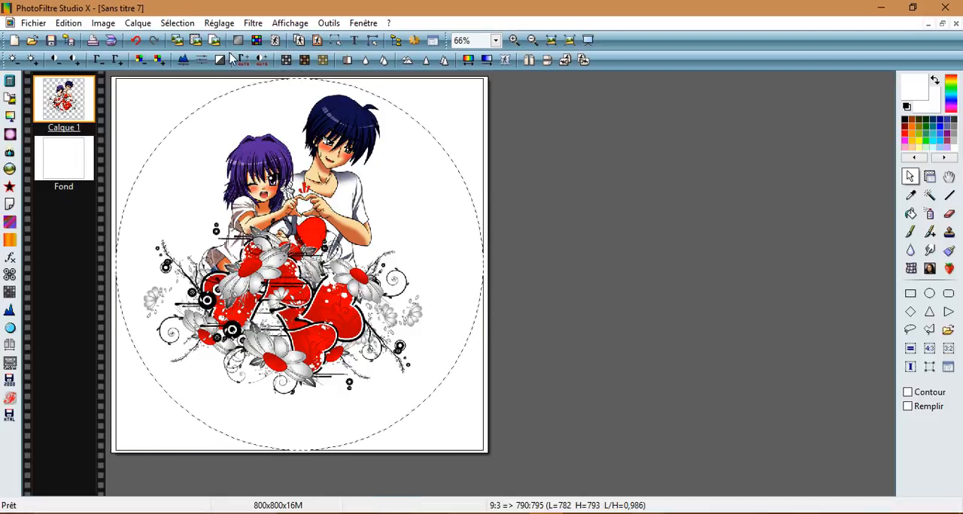
left_click(178, 24)
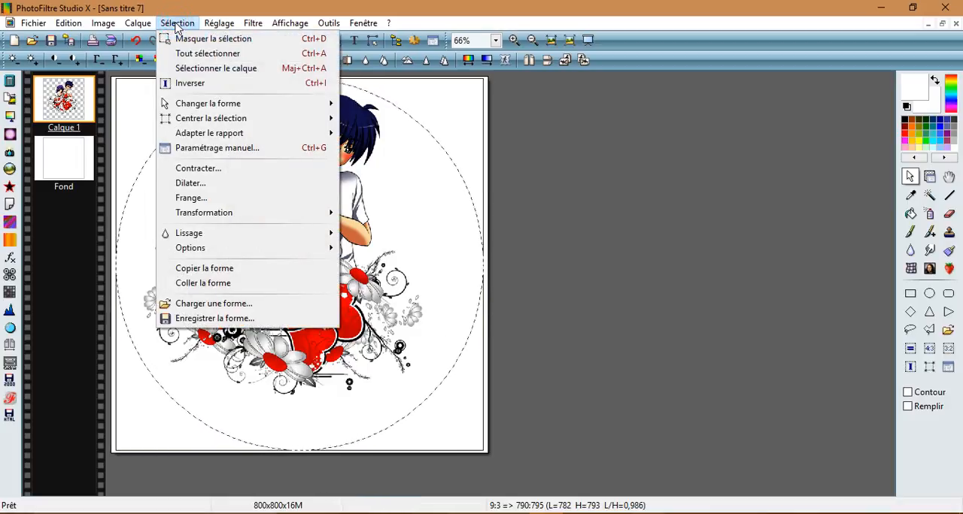
left_click(203, 269)
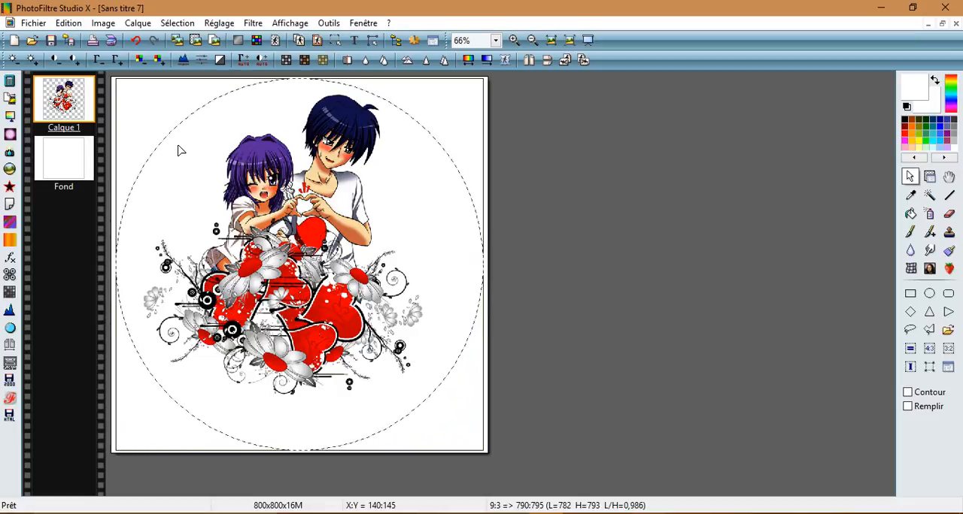
Step: Select the white background layer and insert a new background with automatic transparency beneath it
left_click(73, 155)
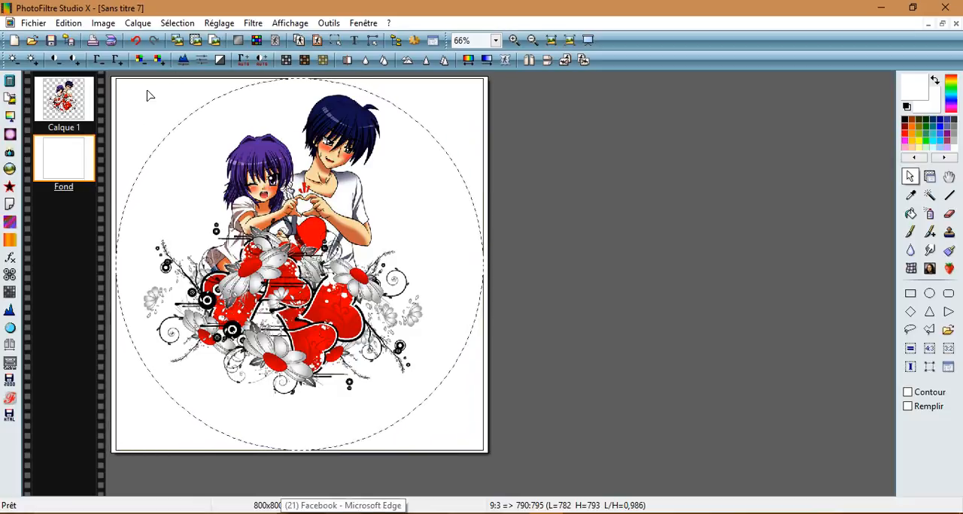
left_click(133, 27)
mouse_move(202, 105)
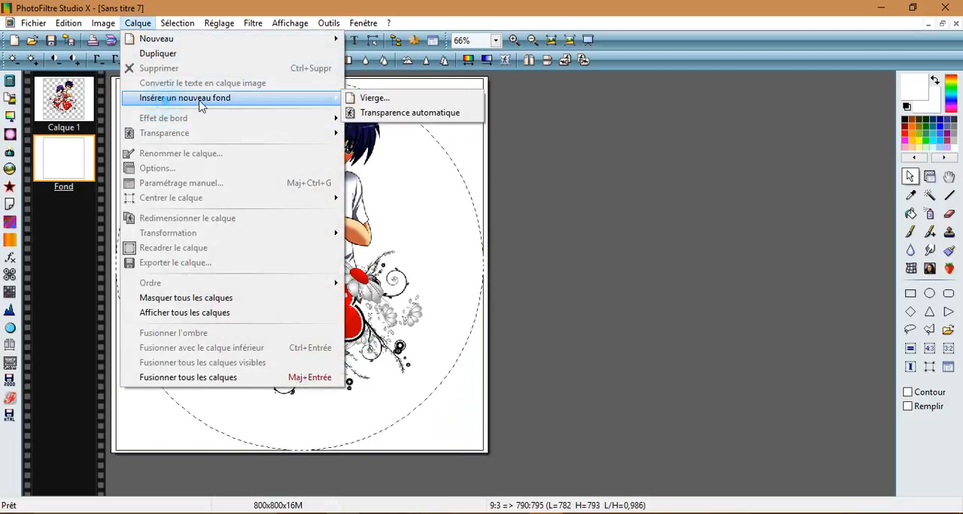
left_click(448, 113)
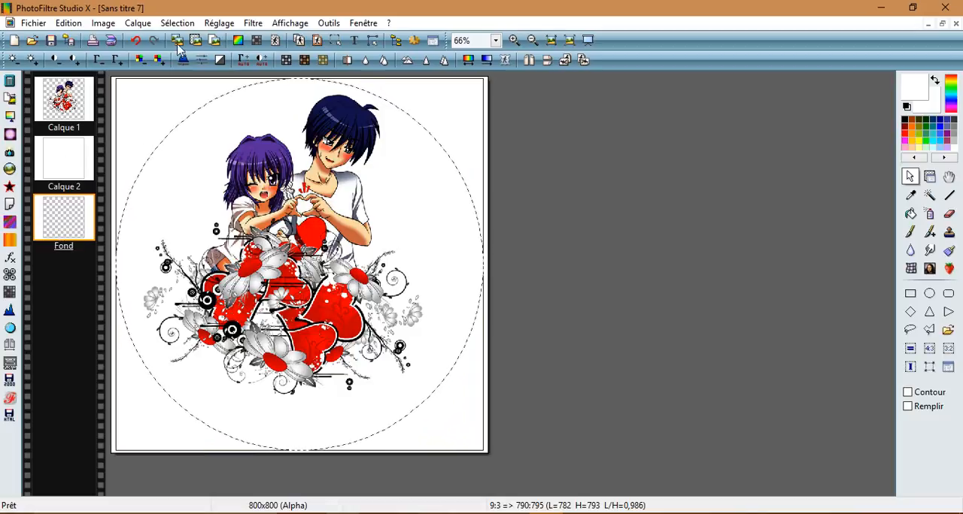
left_click(138, 23)
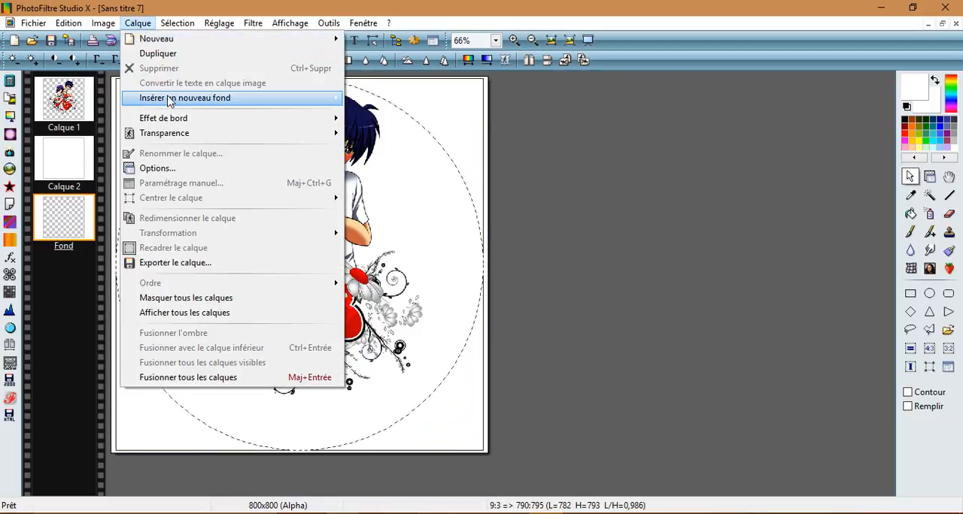
mouse_move(169, 101)
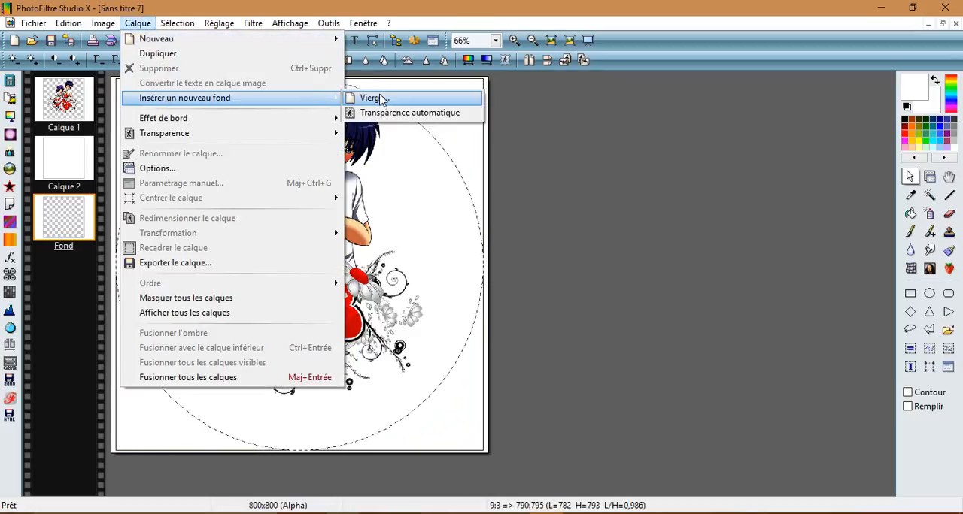
left_click(596, 149)
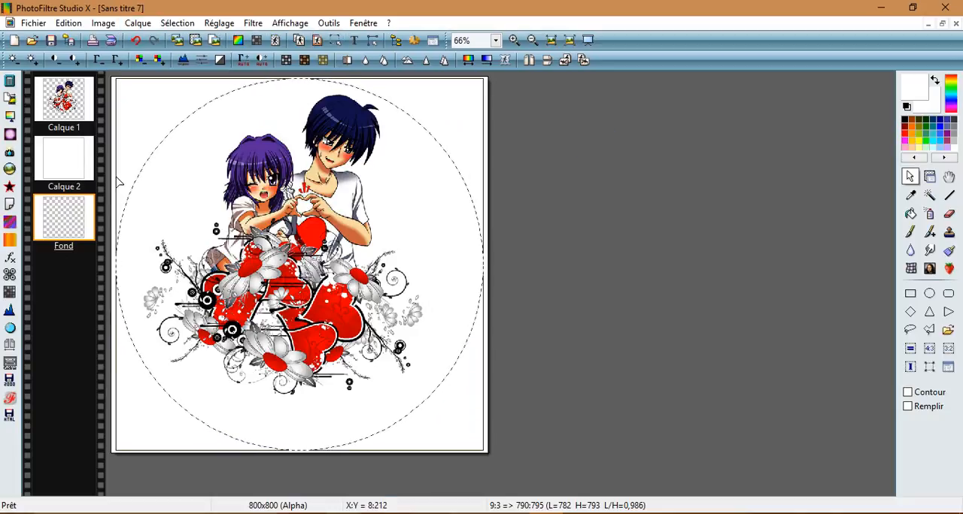
Step: On the white layer Calque 2, invert the elliptical selection and cut away everything outside the ellipse
left_click(78, 153)
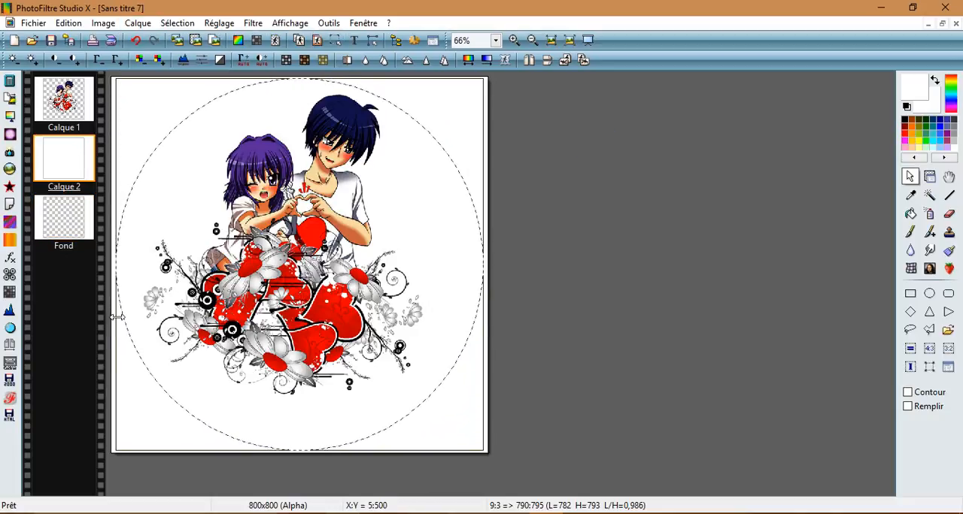
right_click(187, 185)
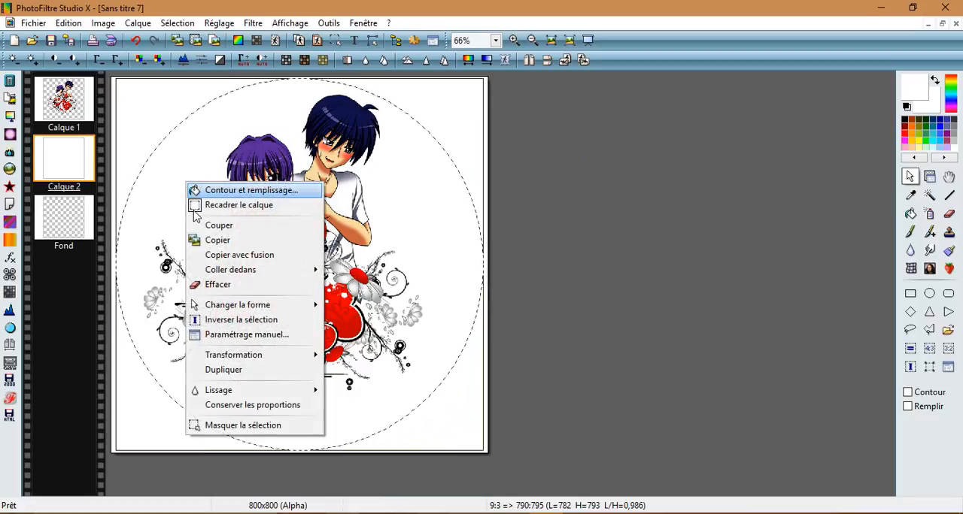
left_click(215, 320)
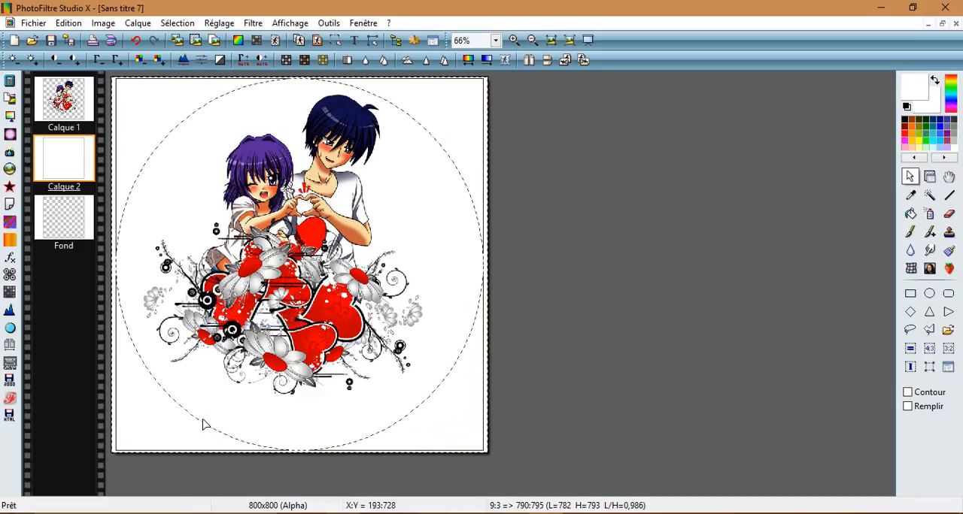
left_click(68, 23)
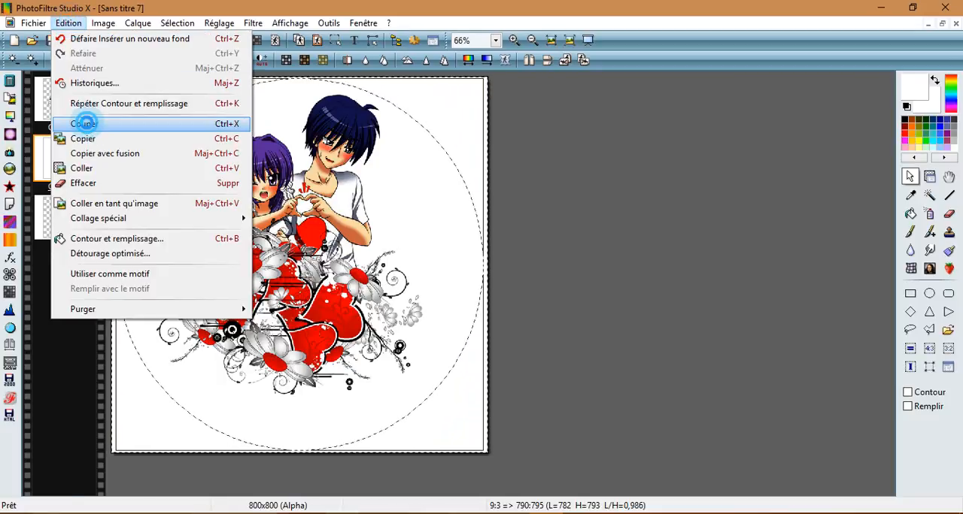
left_click(84, 124)
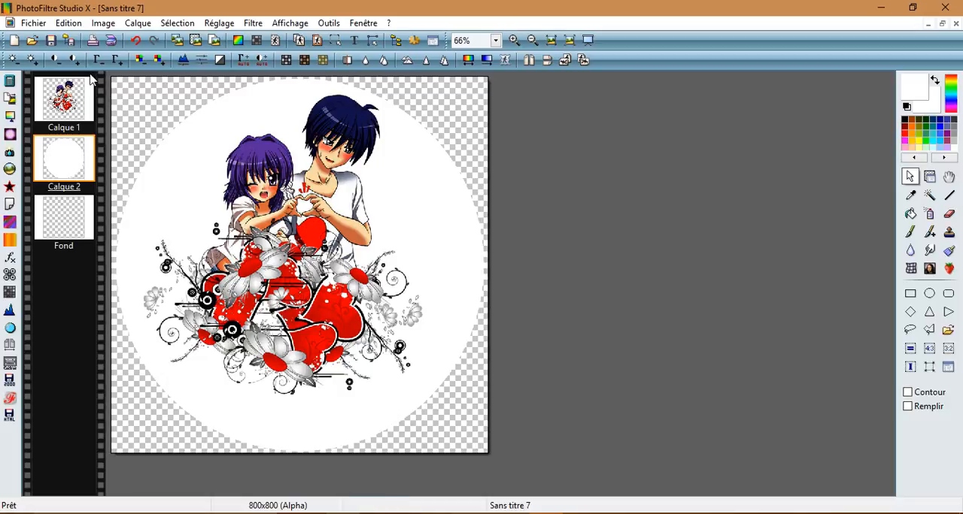
left_click(66, 23)
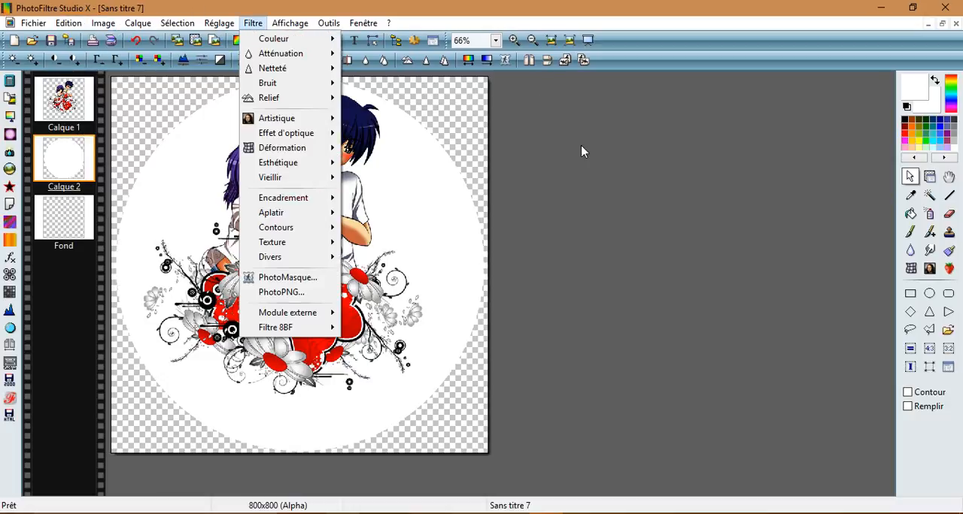
left_click(607, 114)
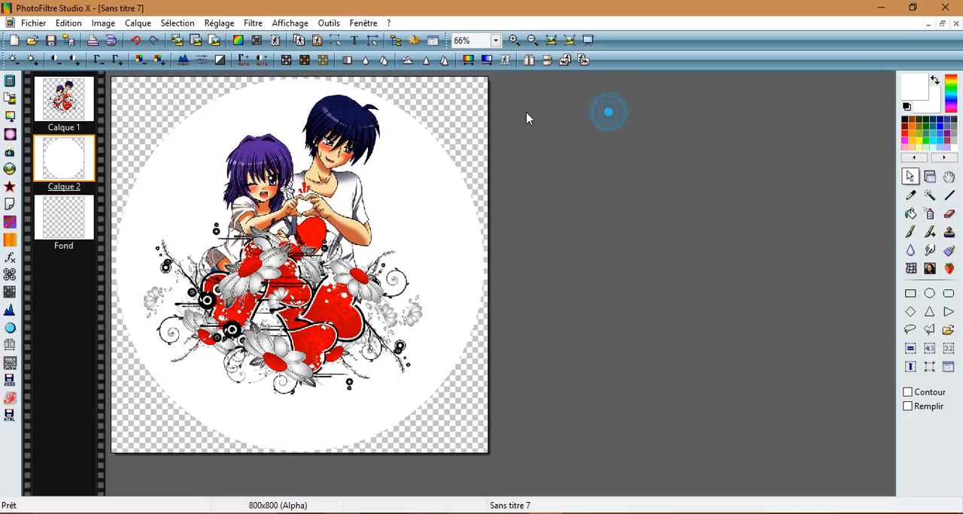
Step: Paste the copied selection shape onto Calque 2 and invert it so that the ellipse is selected
left_click(177, 23)
left_click(198, 285)
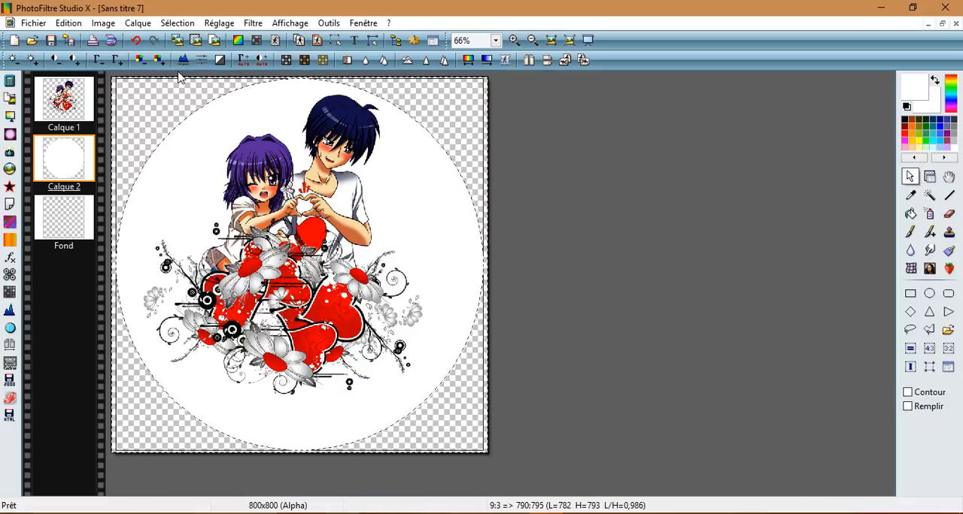
right_click(176, 191)
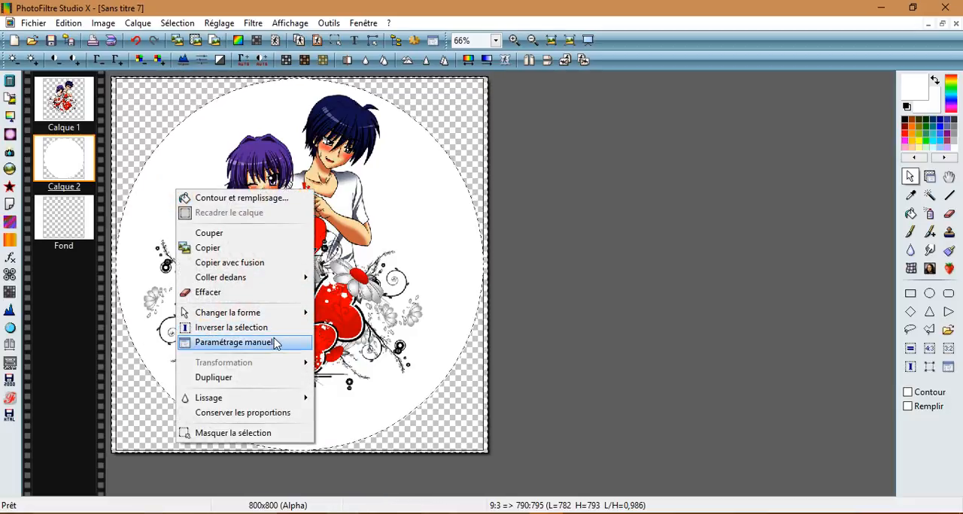
left_click(233, 328)
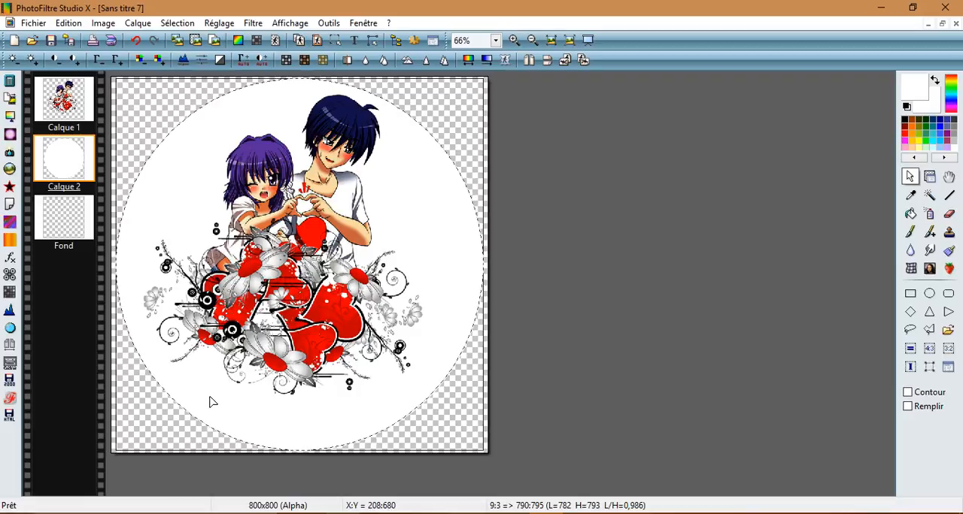
Step: Apply a smoothed contour of width 7 to the ellipse, trying colours sampled from the artwork and choosing the purple of the girl's hair
left_click(67, 24)
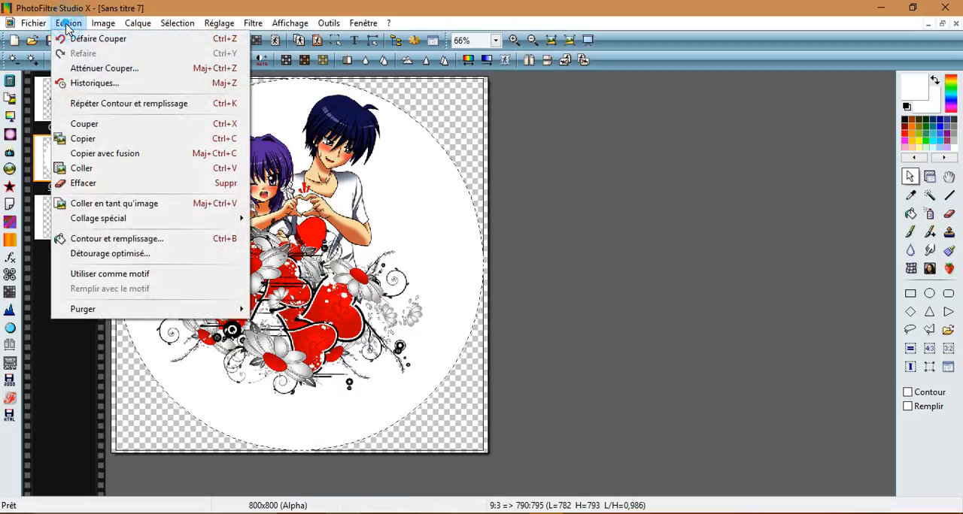
left_click(112, 240)
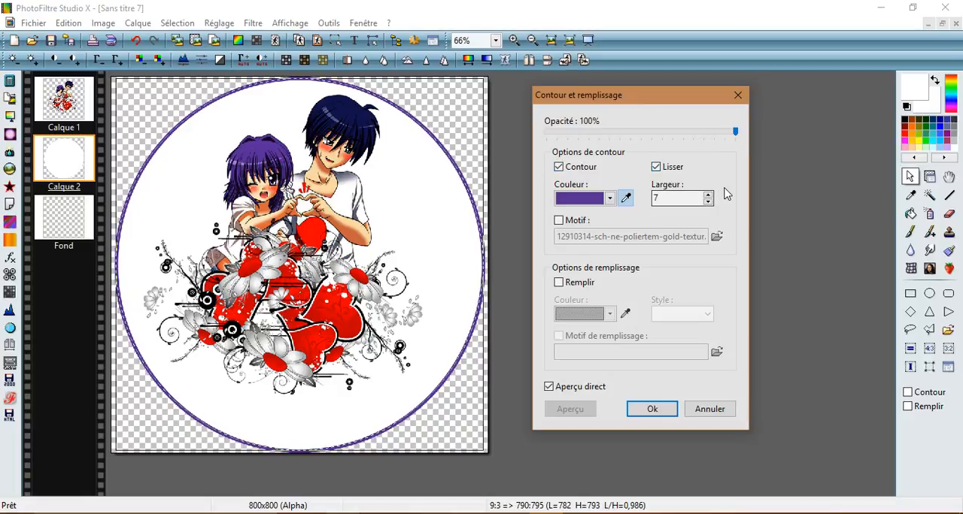
left_click(626, 199)
left_click(390, 263)
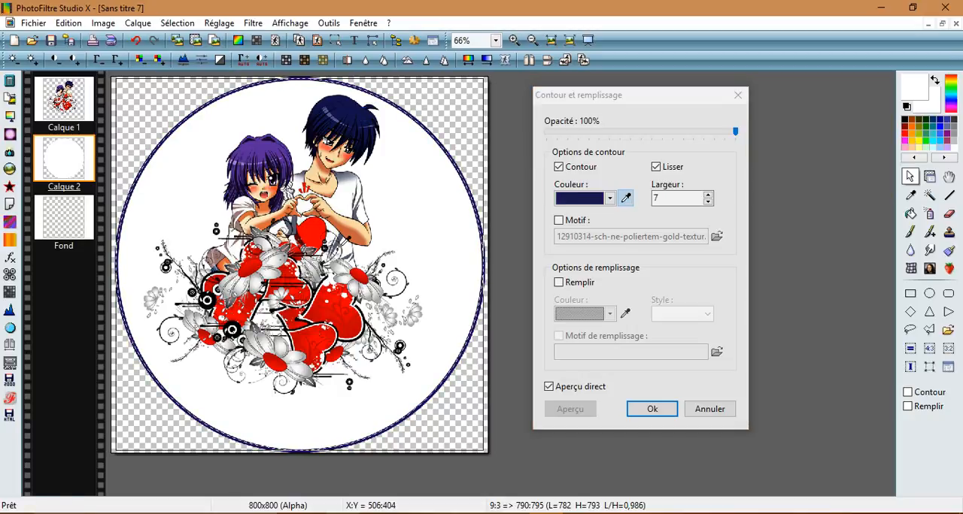
left_click(341, 356)
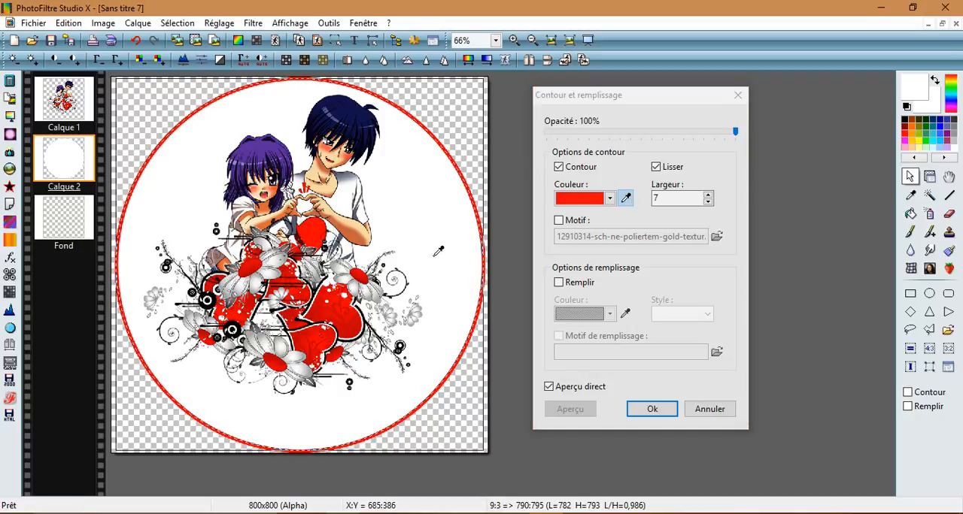
left_click(410, 335)
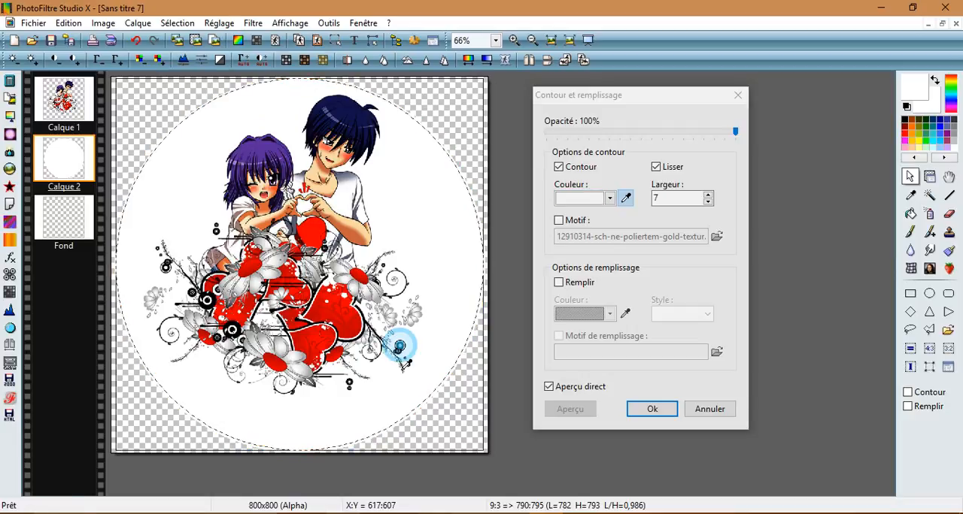
left_click(404, 346)
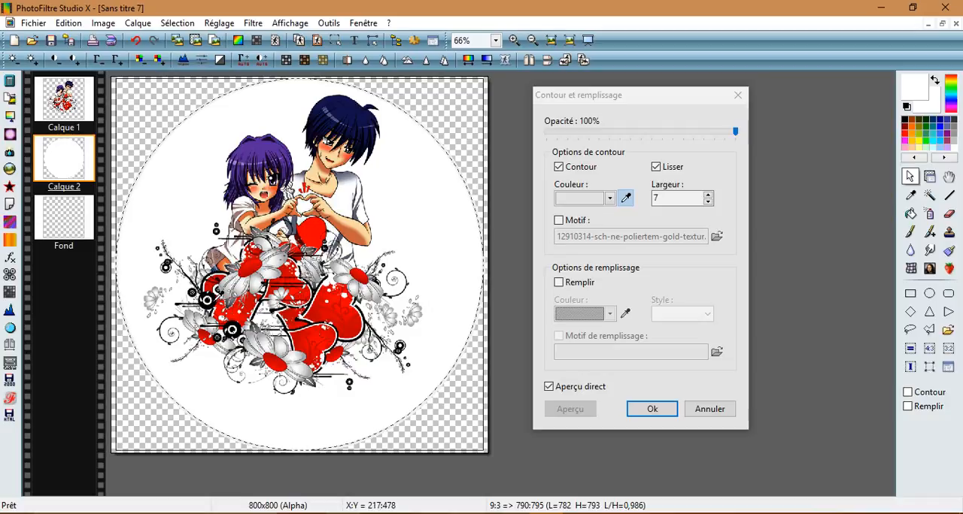
left_click(210, 304)
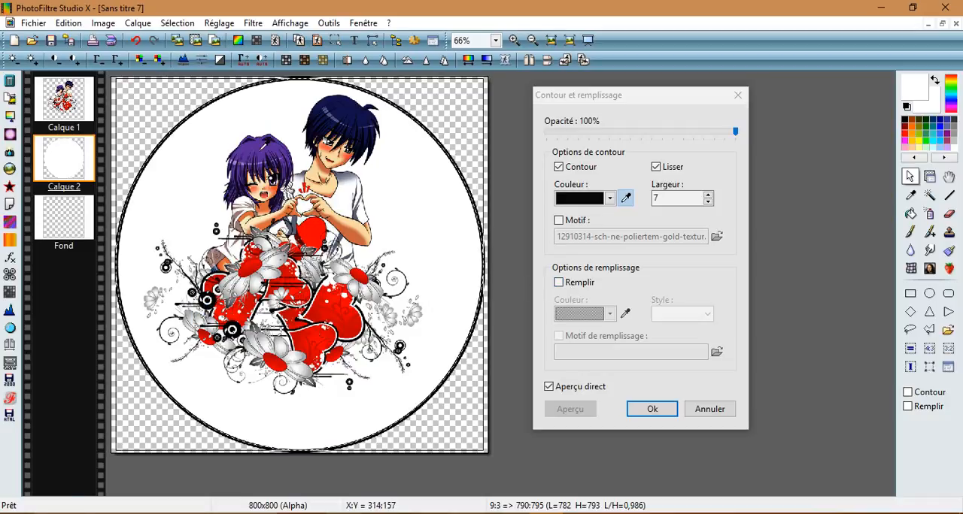
left_click(260, 152)
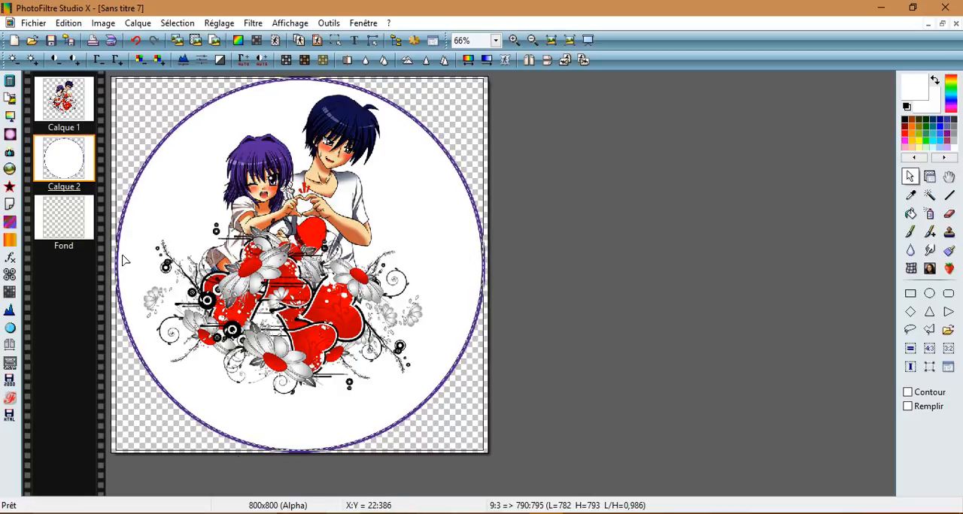
Step: Invert the elliptical selection and cut away the part of the purple contour lying outside it
right_click(175, 213)
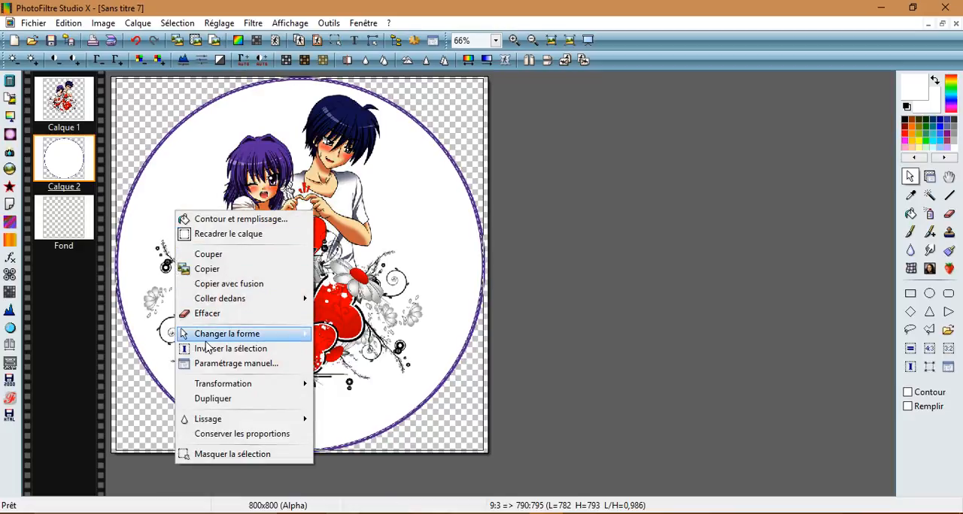
left_click(210, 350)
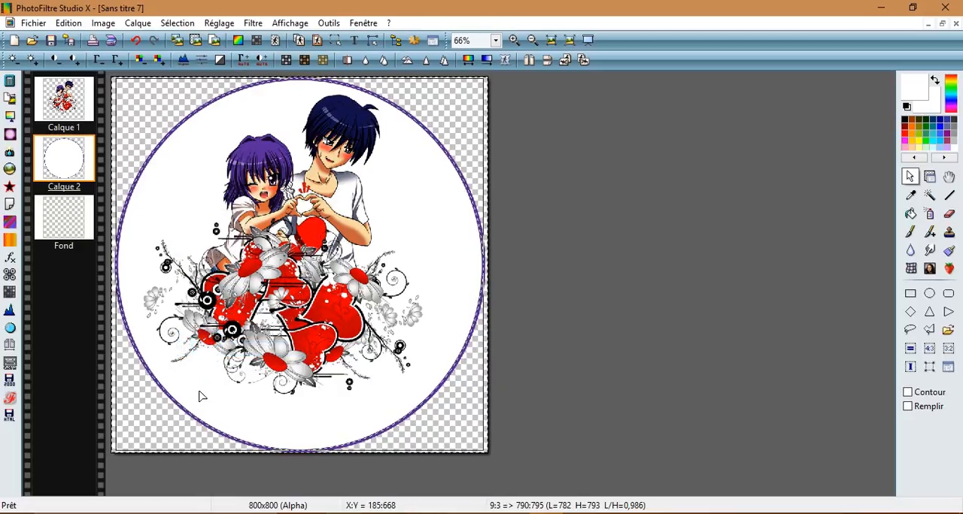
left_click(68, 24)
left_click(102, 128)
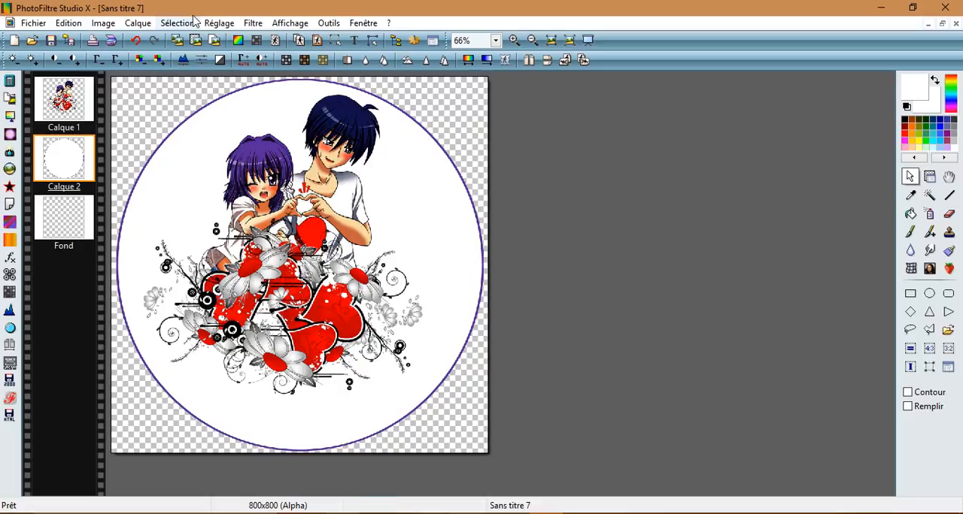
Step: Paste the copied selection shape onto Calque 2 again, and hide and redisplay the selection
left_click(170, 23)
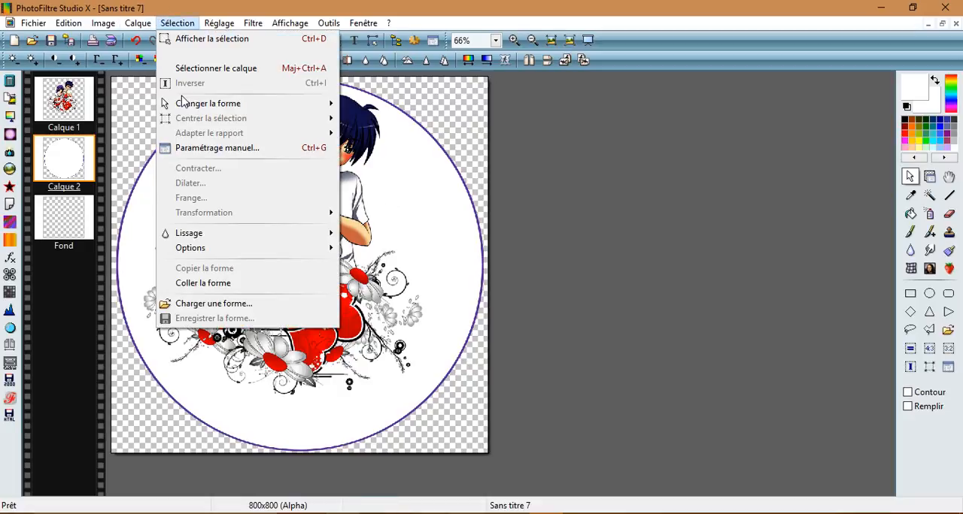
left_click(195, 283)
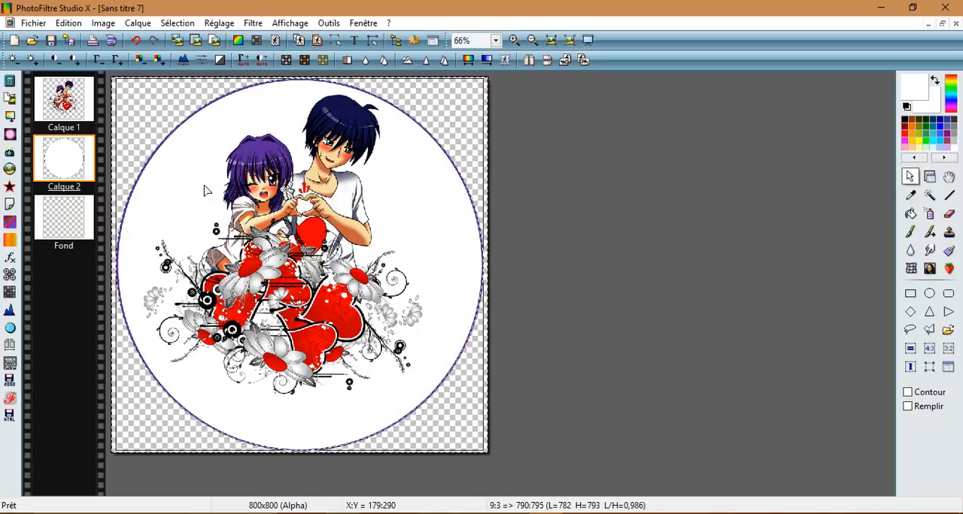
left_click(187, 25)
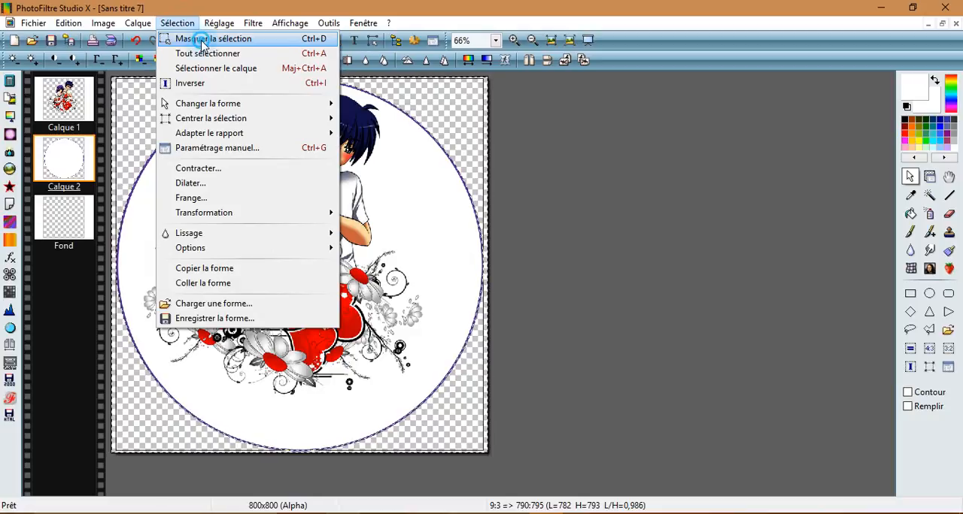
left_click(201, 39)
left_click(179, 24)
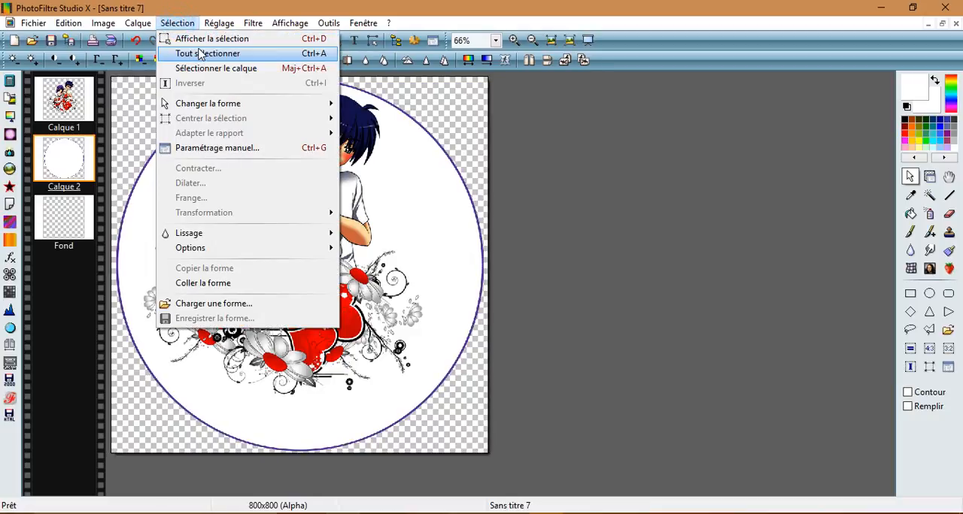
left_click(191, 38)
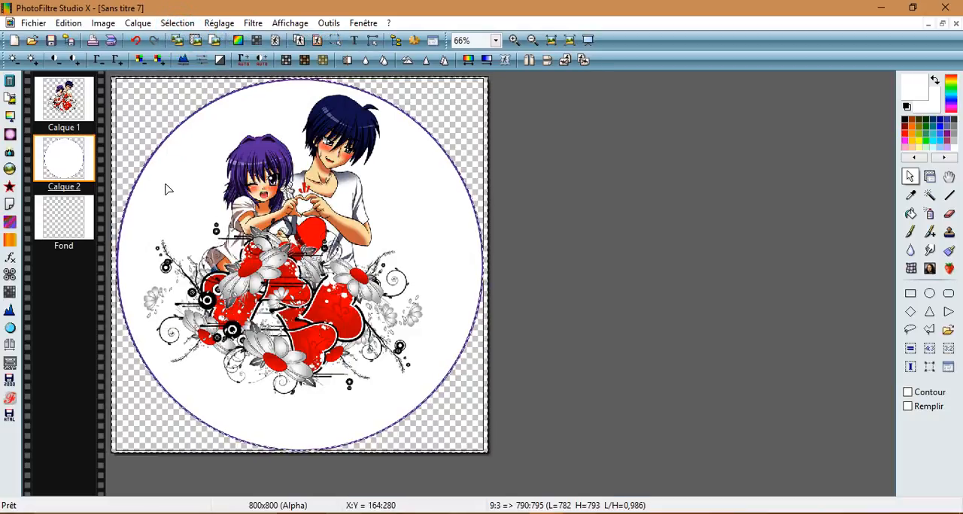
left_click(72, 26)
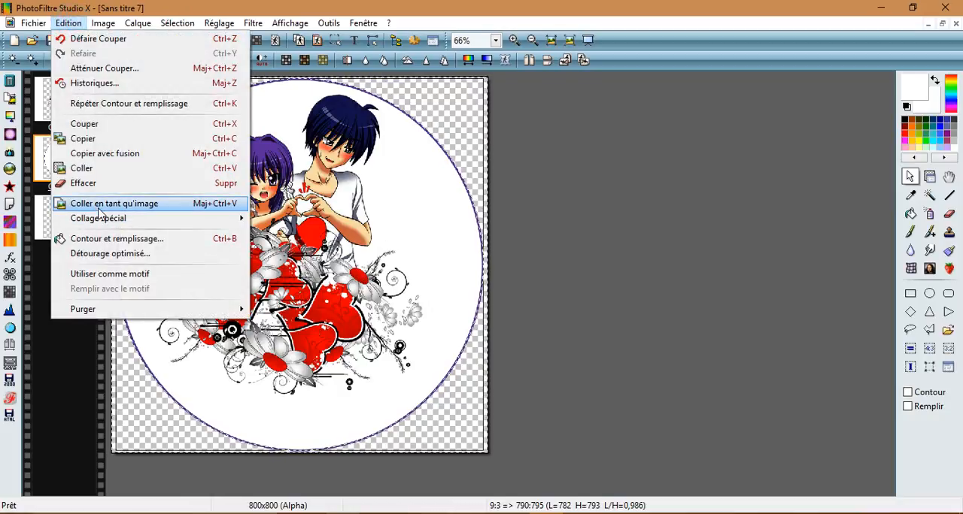
left_click(98, 241)
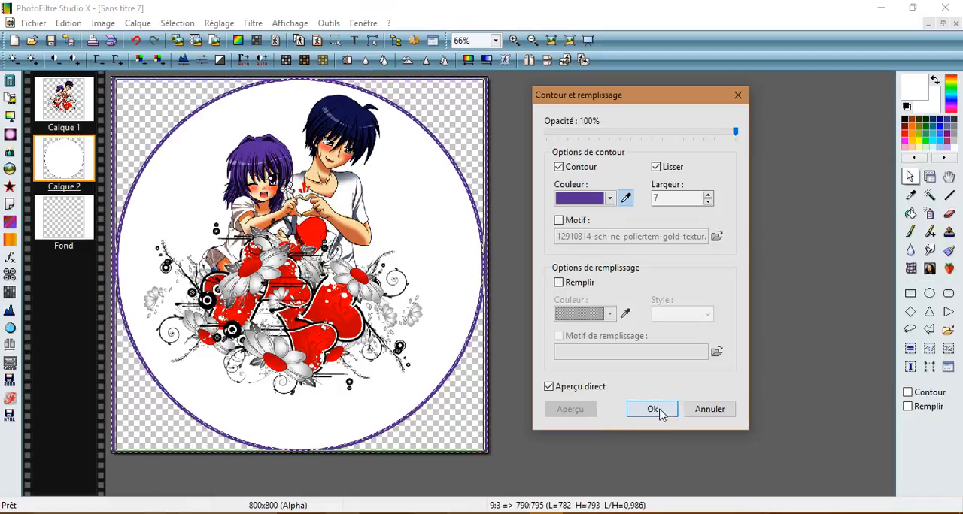
left_click(737, 95)
Step: Invert the selection back to the ellipse, and undo and redo the latest contour and cut on Calque 2
right_click(174, 201)
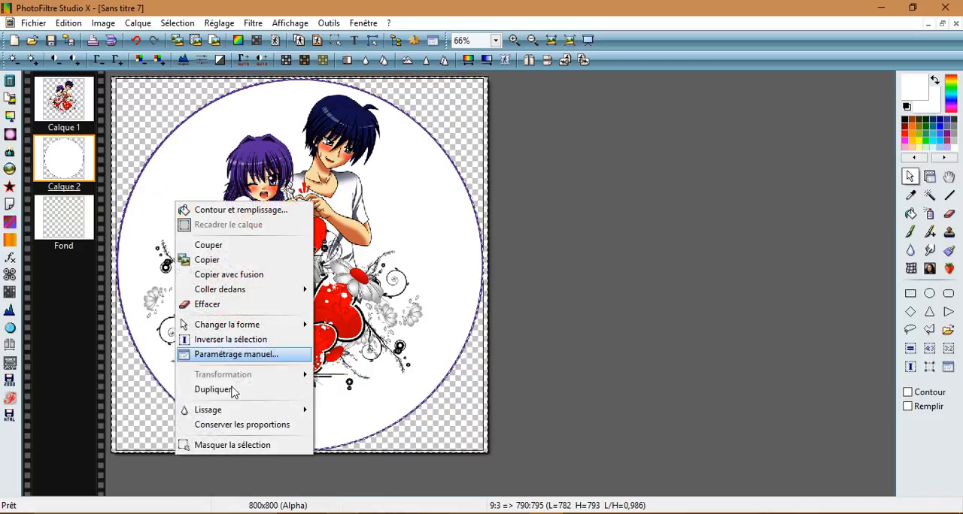
left_click(228, 341)
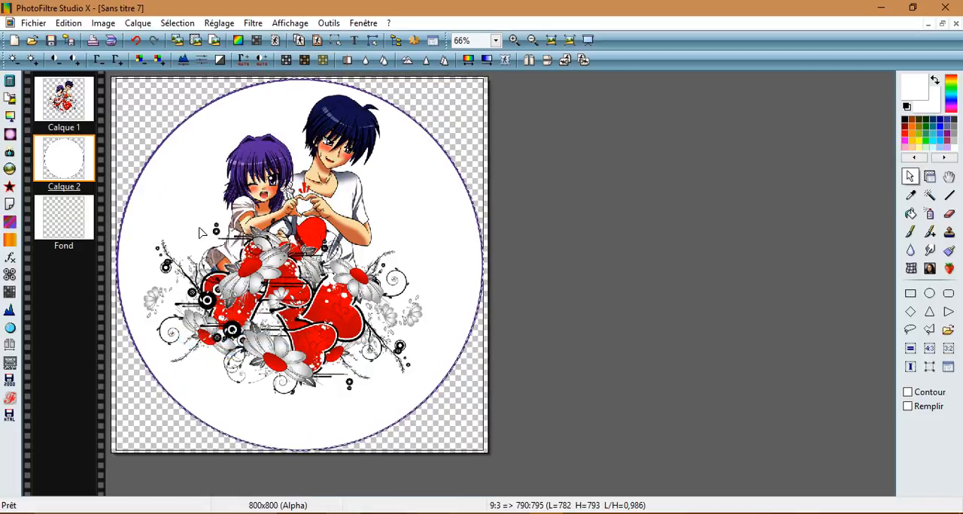
left_click(138, 38)
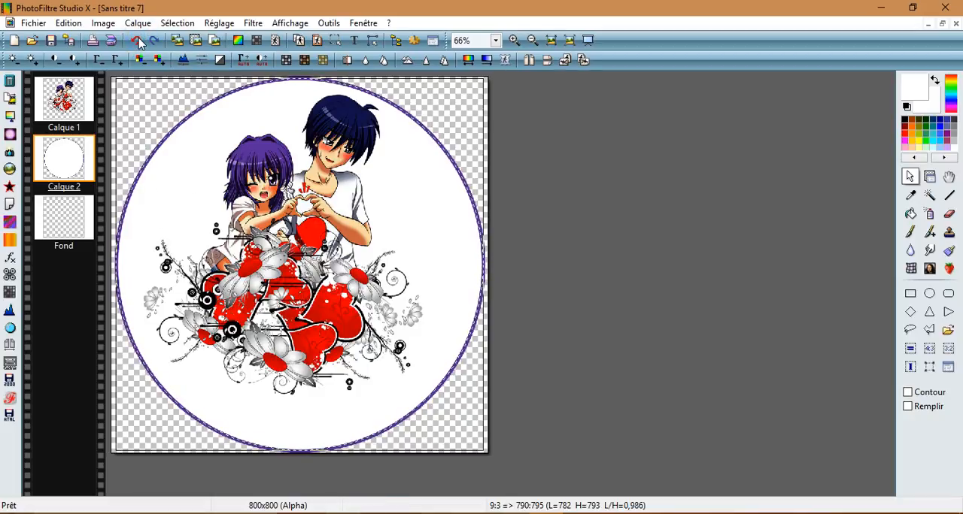
left_click(136, 39)
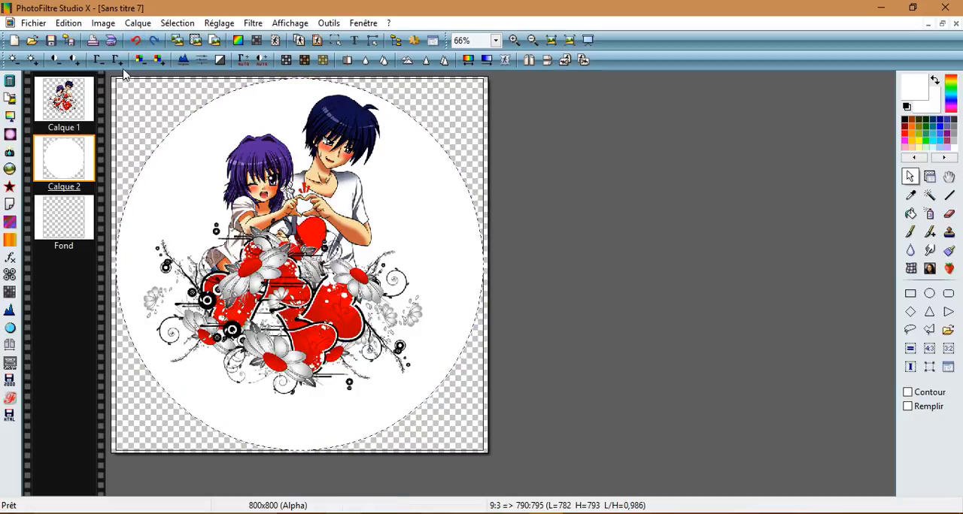
left_click(156, 42)
left_click(156, 41)
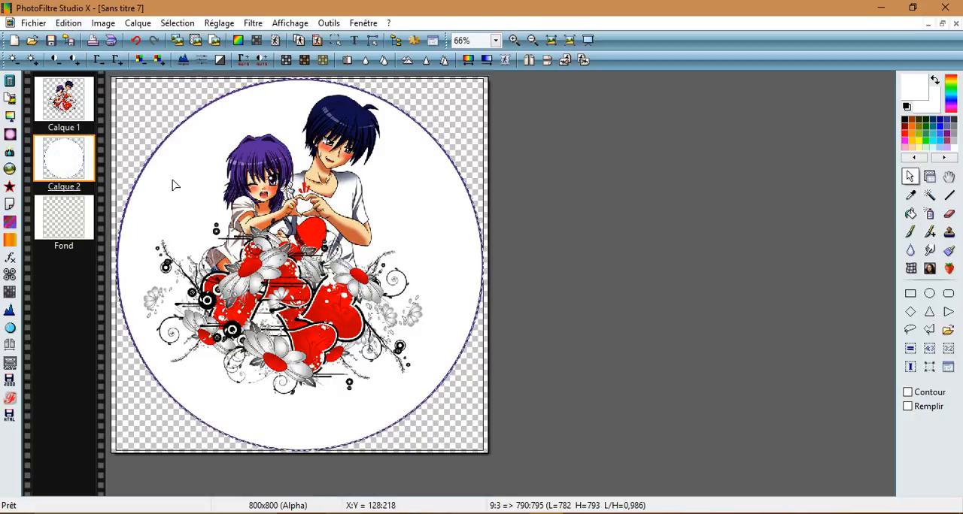
Step: Try cutting the elliptical selection's contents out of Calque 2, and undo that cut
left_click(68, 22)
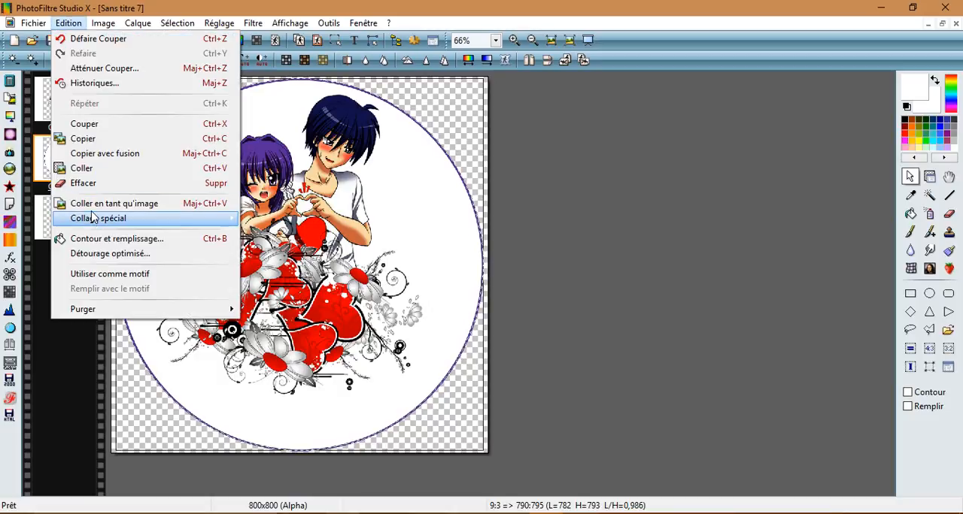
left_click(95, 125)
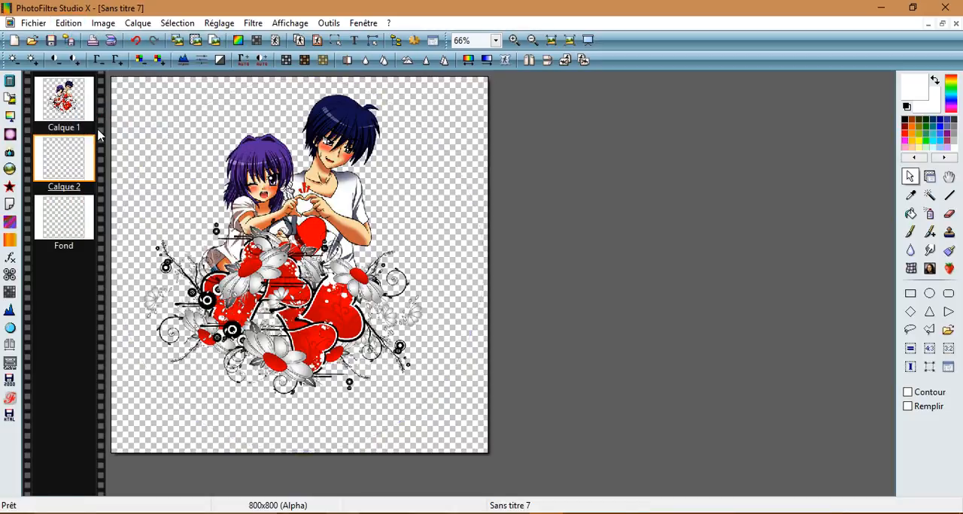
left_click(137, 41)
Step: Redisplay the elliptical selection, invert it, and cut the area outside the purple-outlined disc from Calque 2
right_click(186, 188)
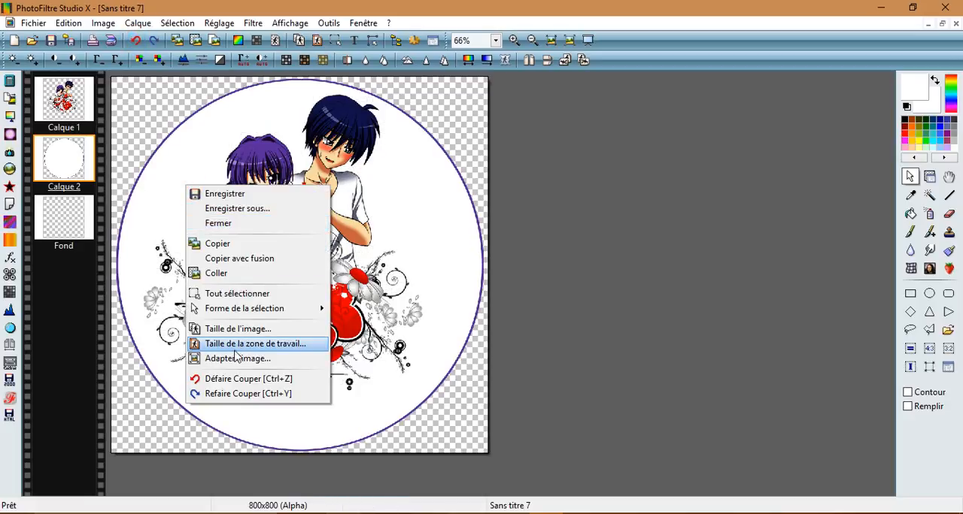
left_click(179, 23)
left_click(188, 39)
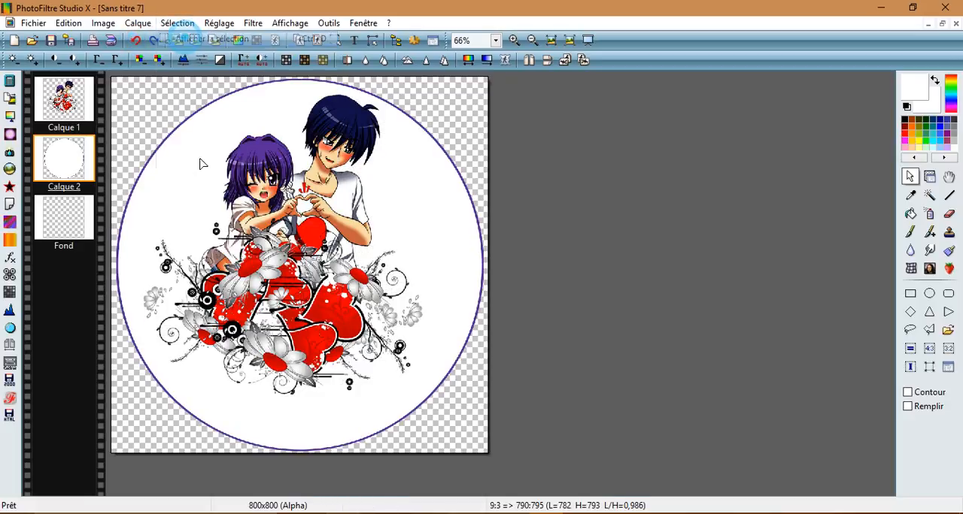
right_click(180, 214)
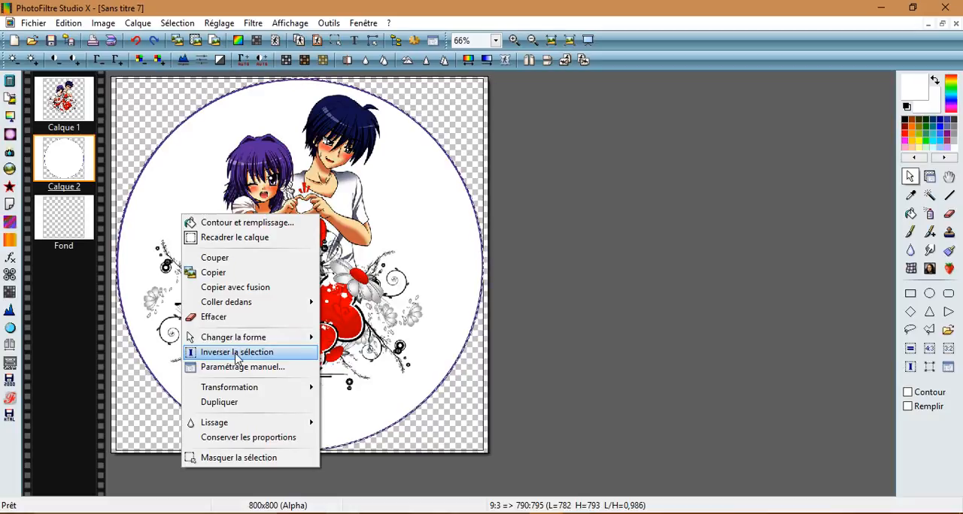
left_click(256, 352)
left_click(69, 23)
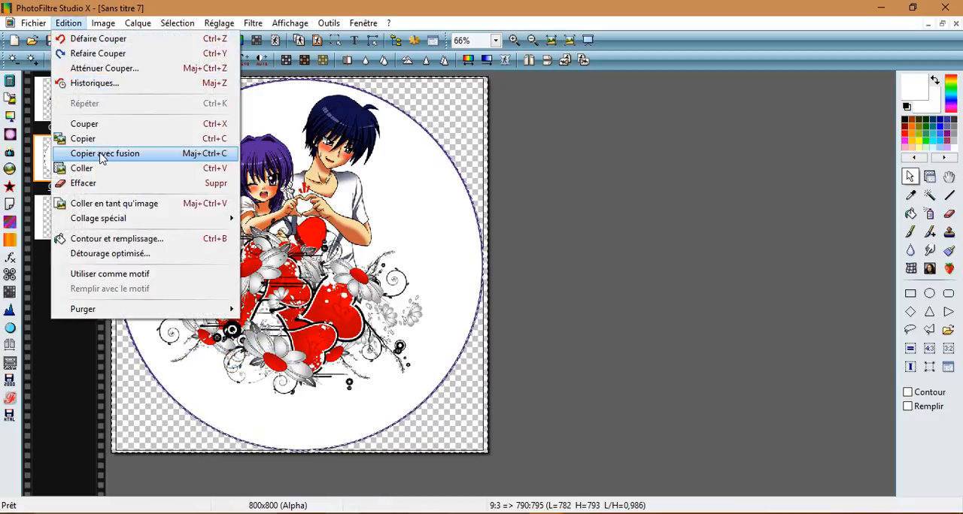
left_click(81, 125)
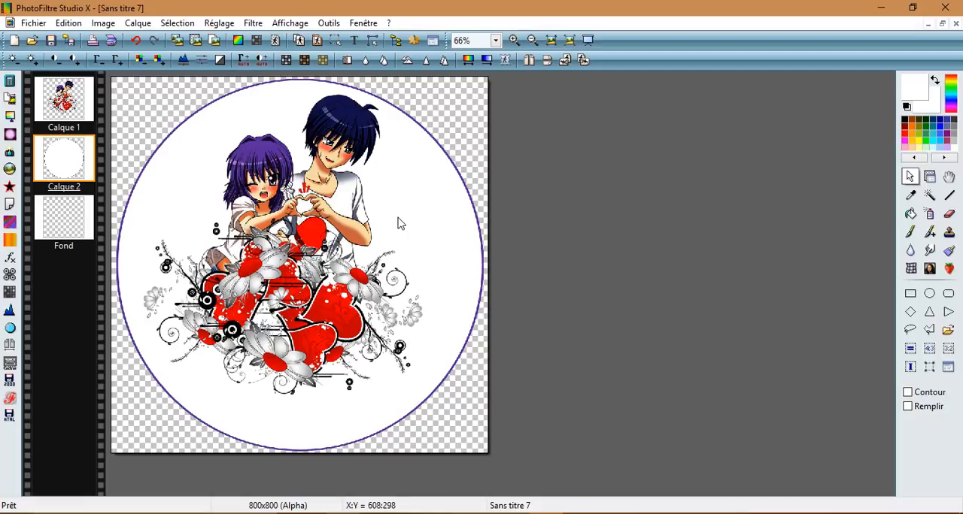
Step: Merge all layers of the composition into the single Fond layer
left_click(139, 24)
left_click(178, 373)
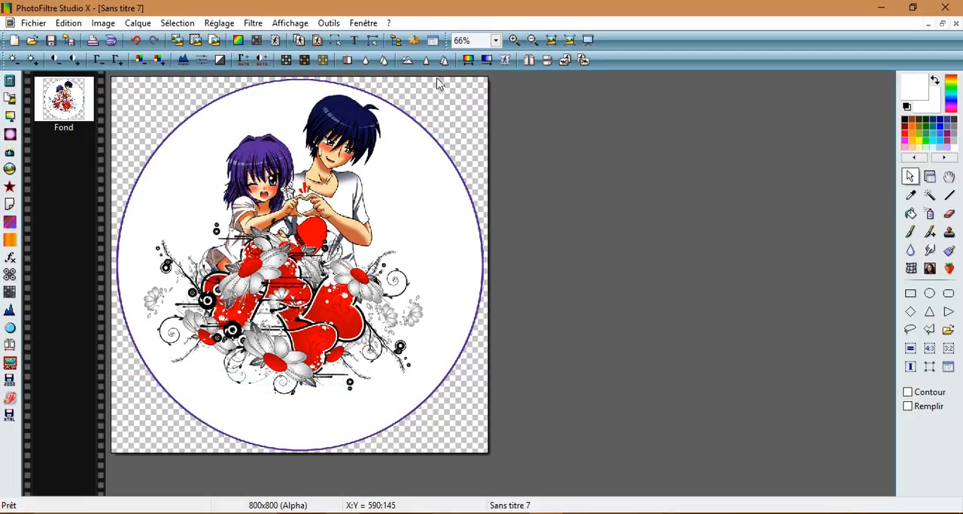
Step: Add the centred text "Les Bénévoles" in Book Antiqua size 36 and place it beside the boy's arm, inside the disc's right edge
left_click(495, 42)
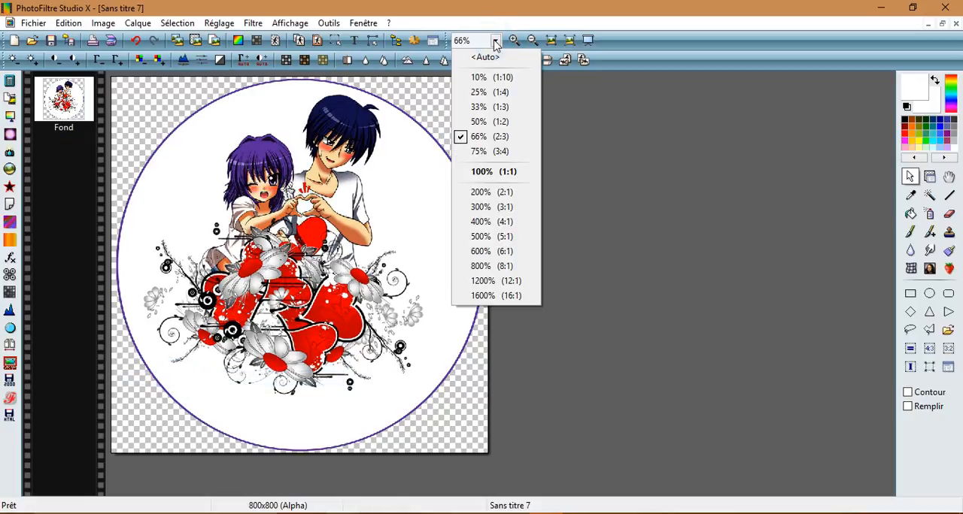
left_click(493, 171)
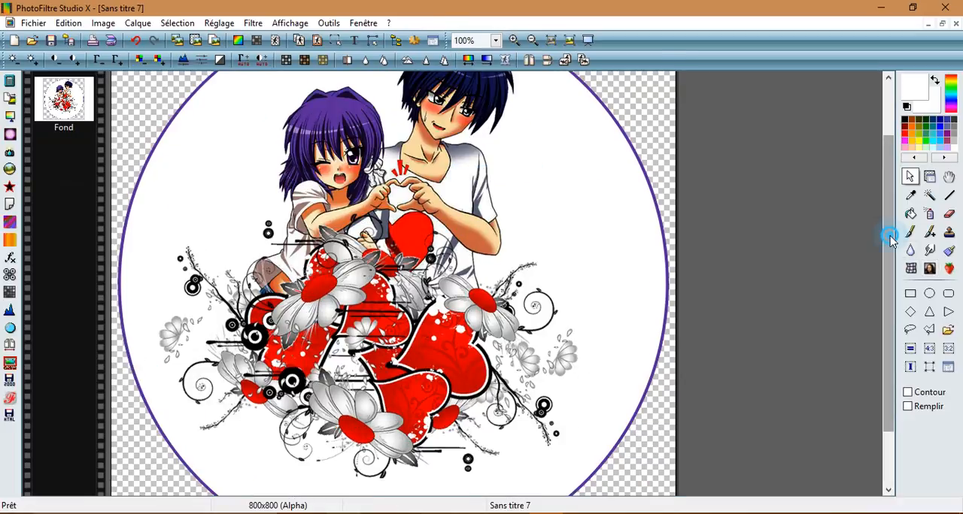
left_click_drag(892, 239, 900, 184)
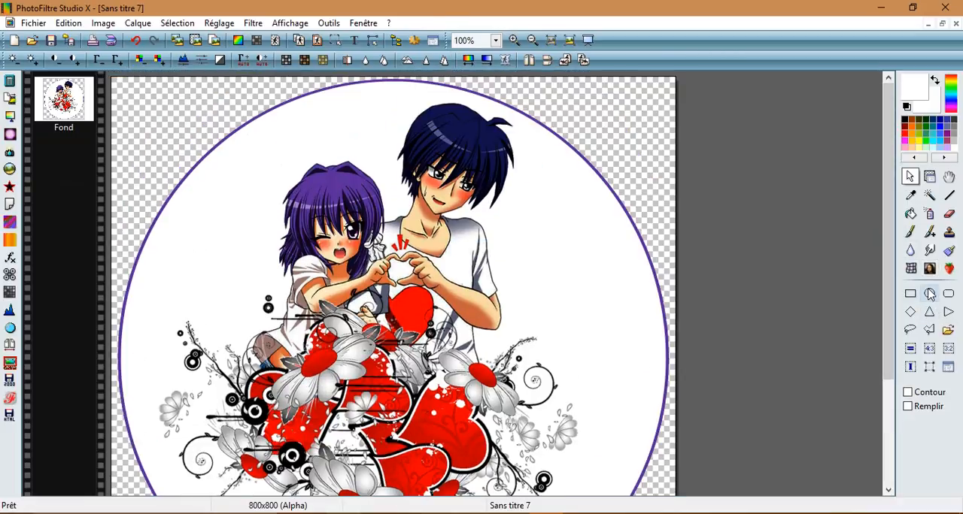
left_click(359, 41)
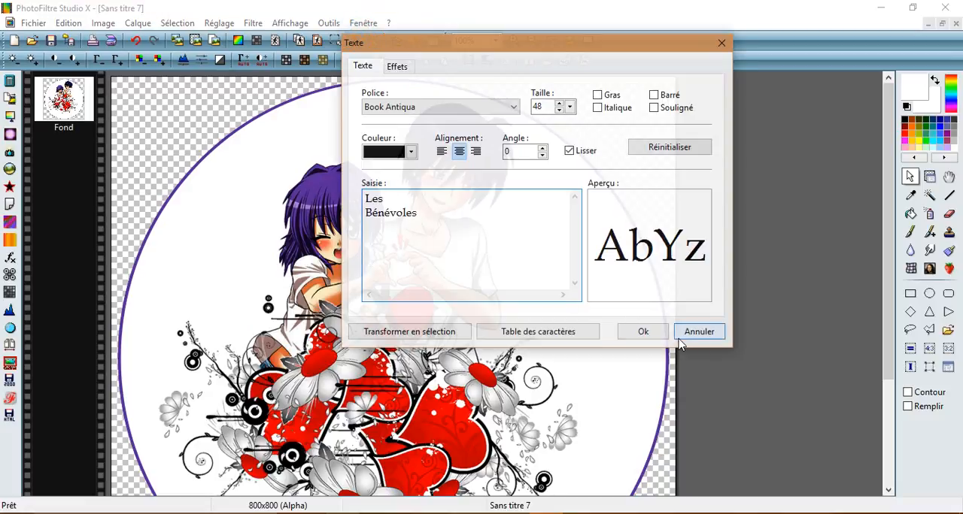
left_click(568, 107)
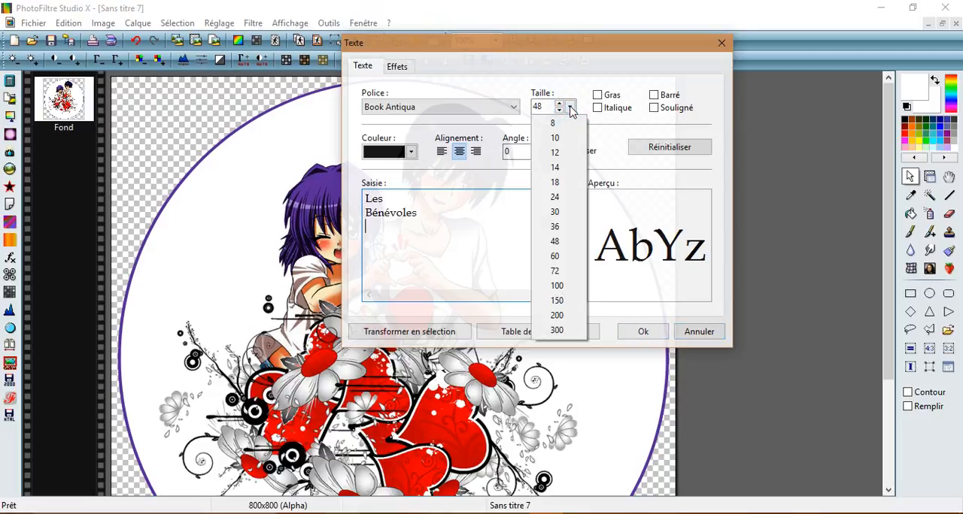
left_click(555, 226)
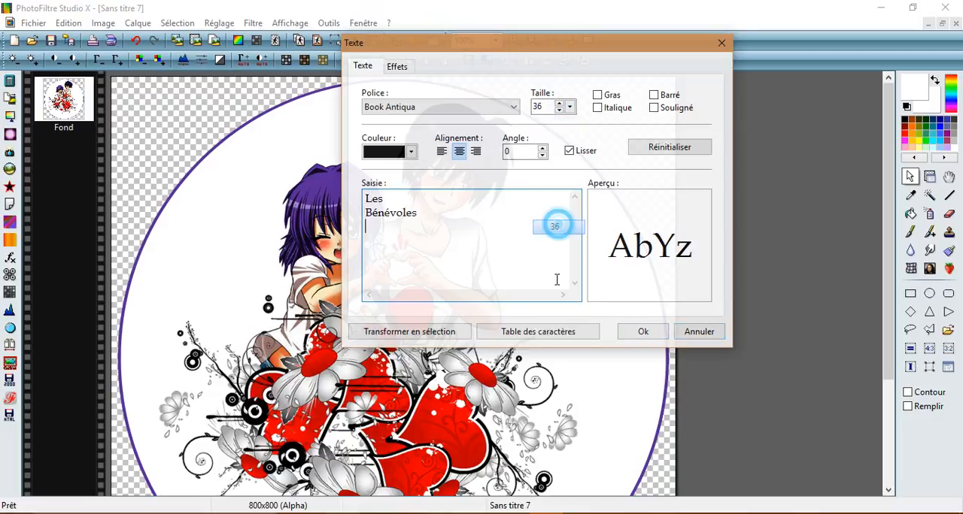
left_click(643, 332)
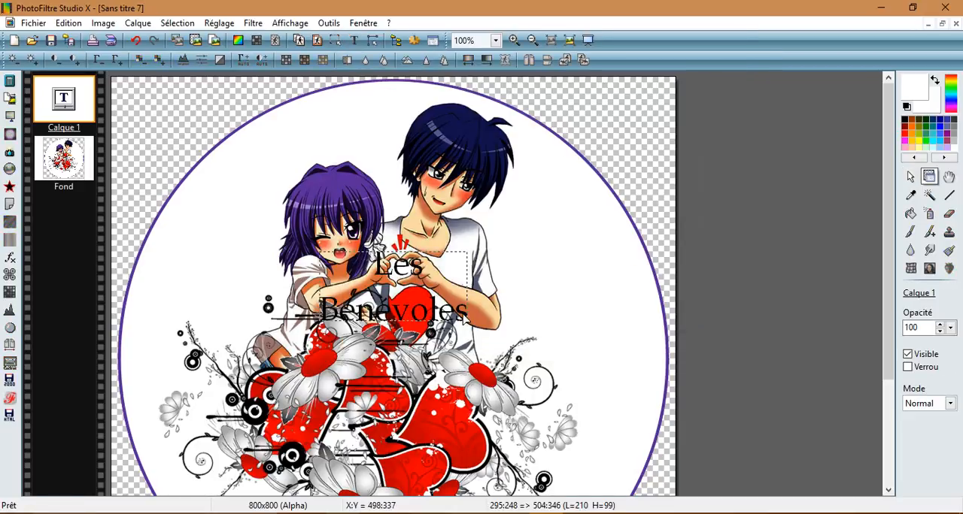
left_click_drag(456, 315, 647, 314)
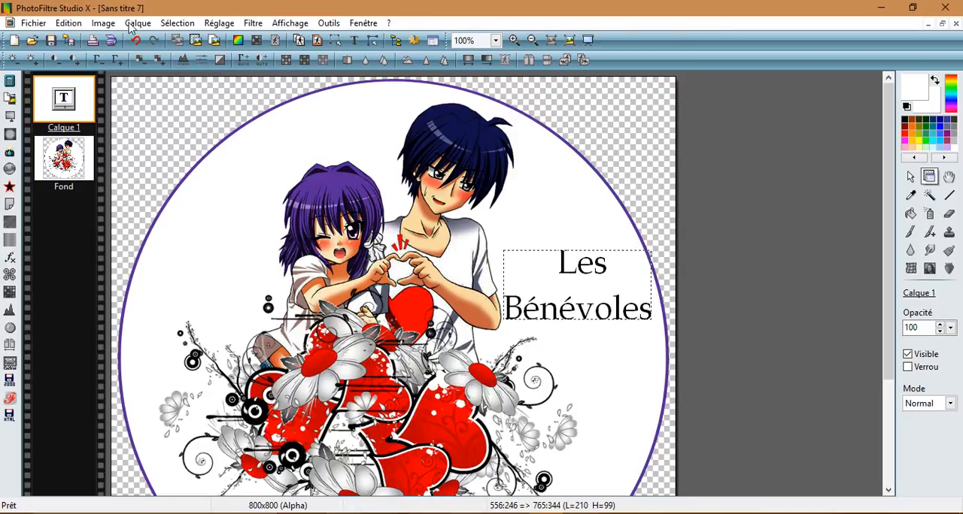
Step: Convert the "Les Bénévoles" text layer to an image layer and merge all layers into Fond
right_click(73, 84)
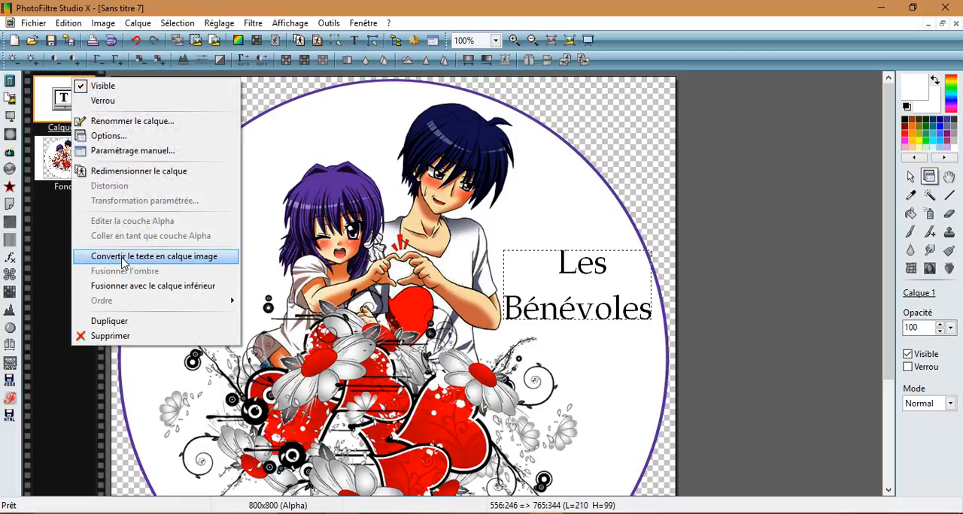
left_click(124, 257)
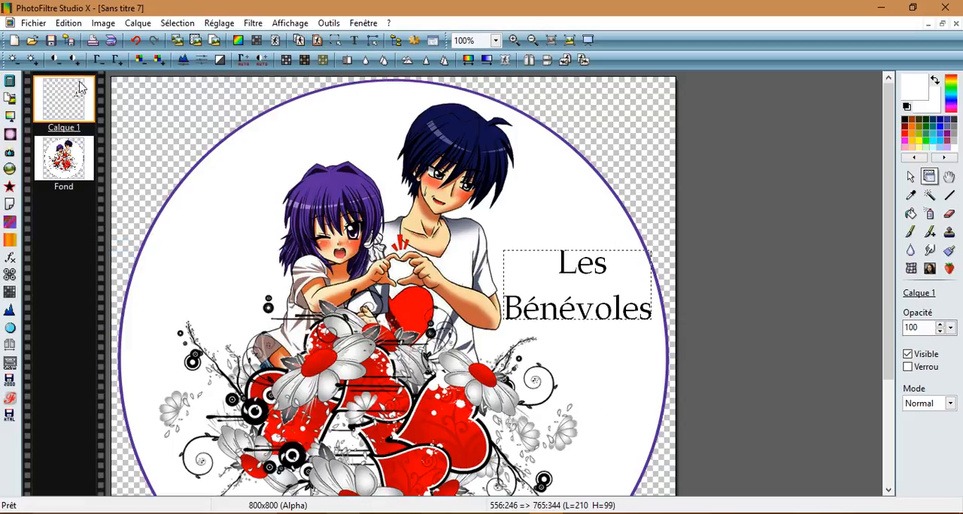
left_click(133, 25)
left_click(175, 378)
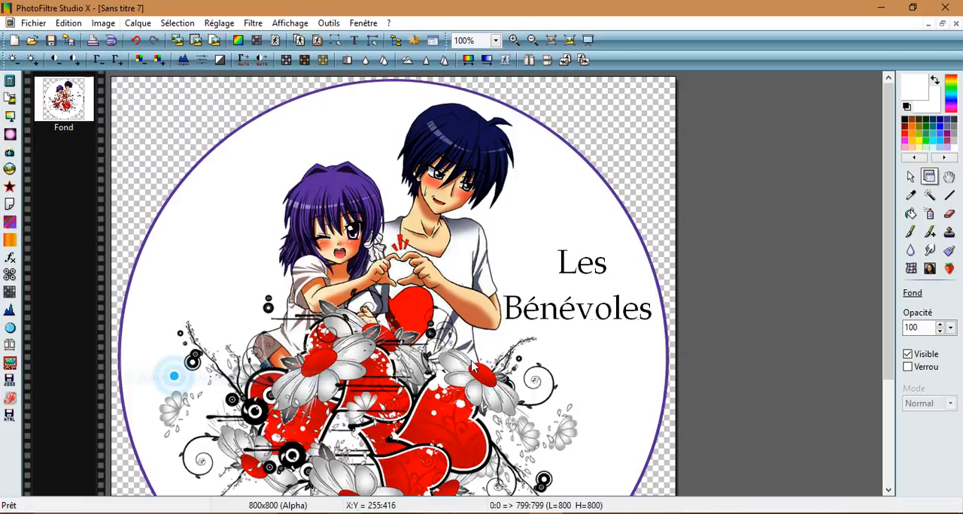
Step: Start a new text, replace its content with "libellule wakenda", and set the font to Bookman Old Style
mouse_move(889, 282)
left_mouse_down()
mouse_move(898, 355)
mouse_move(900, 273)
left_mouse_up()
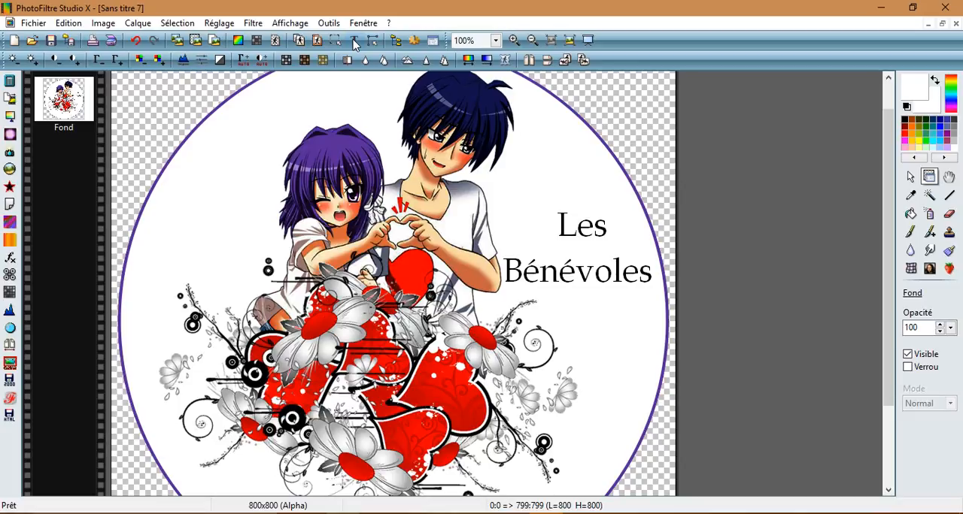
left_click(356, 41)
left_click_drag(429, 216, 359, 196)
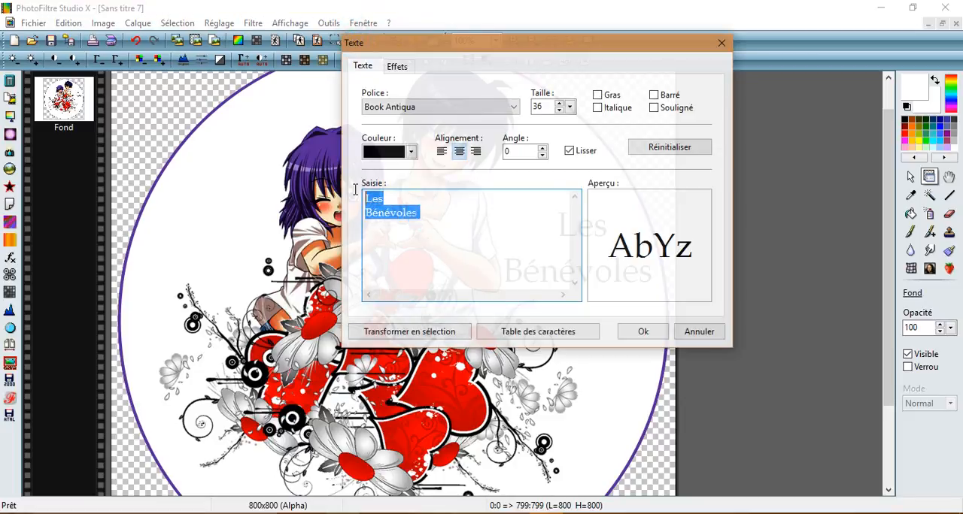
key("Delete")
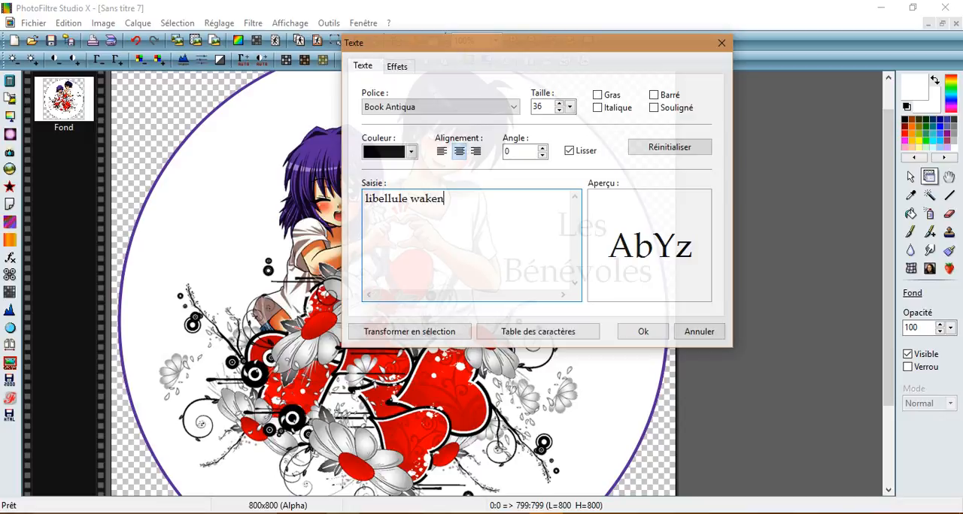
double_click(390, 113)
scroll(390, 112, "down", 1)
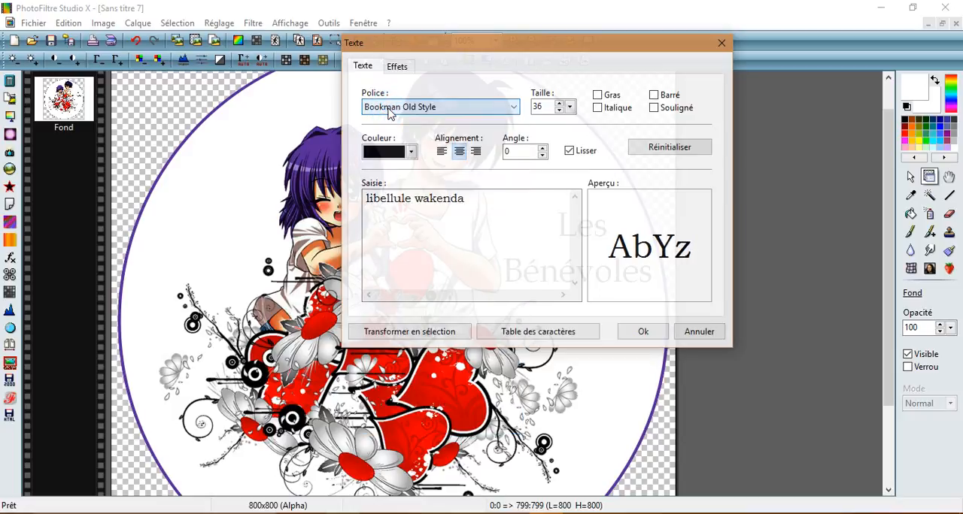
scroll(389, 112, "down", 1)
scroll(389, 112, "up", 1)
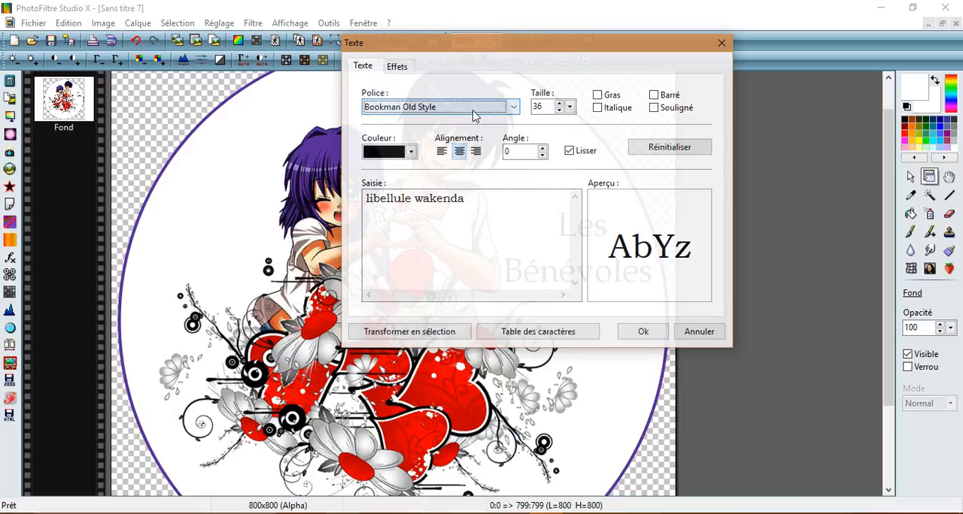
Step: Set the "libellule wakenda" text to size 24 in grey and insert it as a text layer
left_click(569, 106)
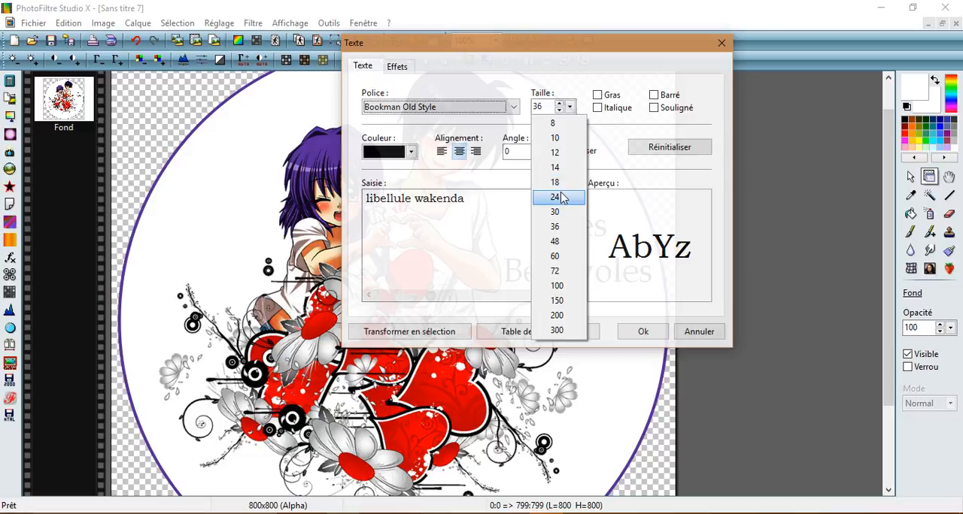
left_click(556, 198)
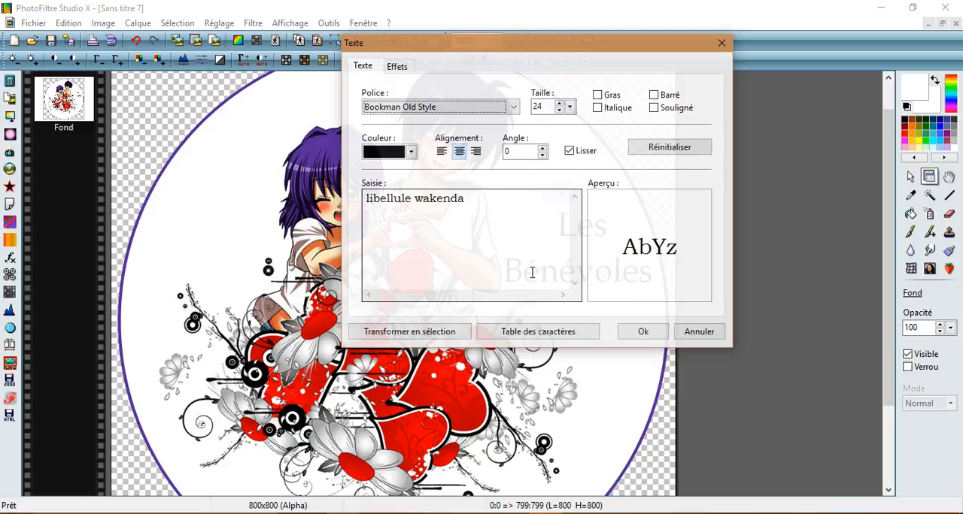
left_click(411, 152)
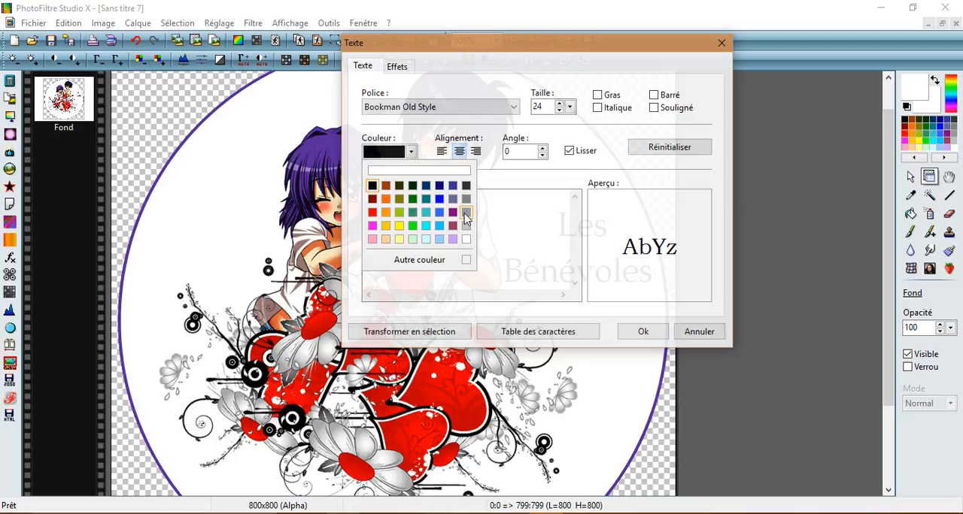
left_click(464, 214)
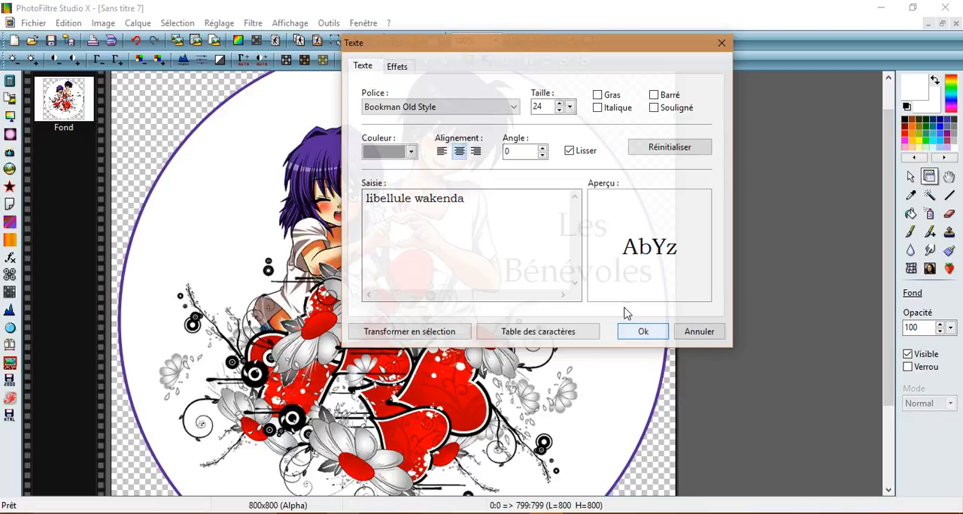
left_click(399, 68)
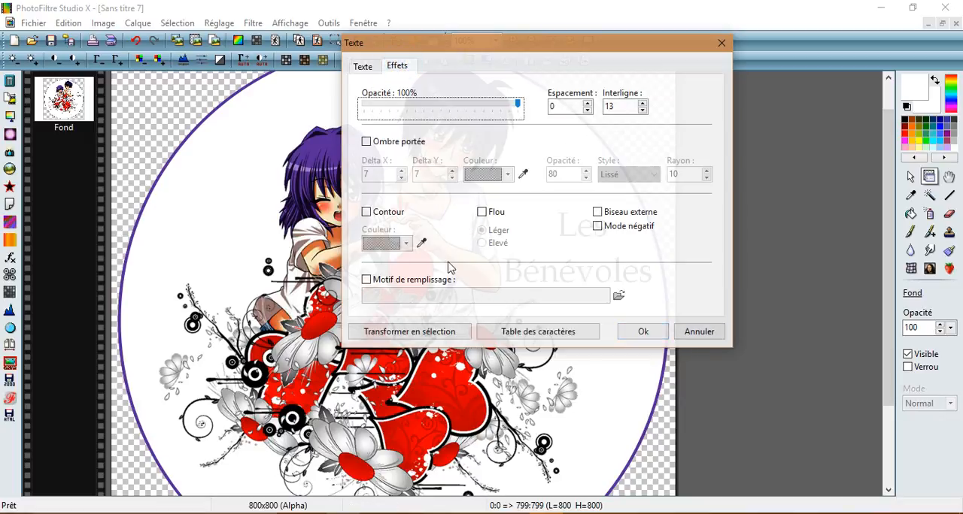
left_click(361, 67)
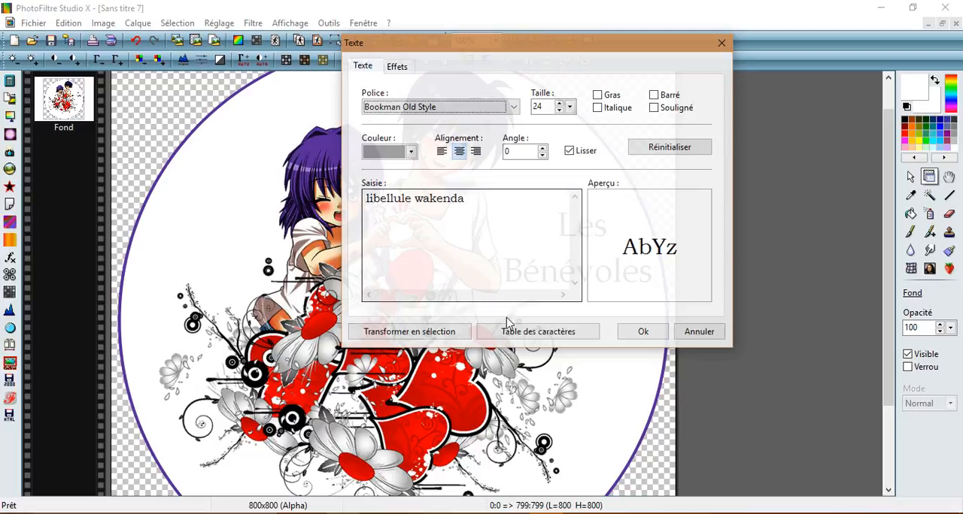
left_click(641, 331)
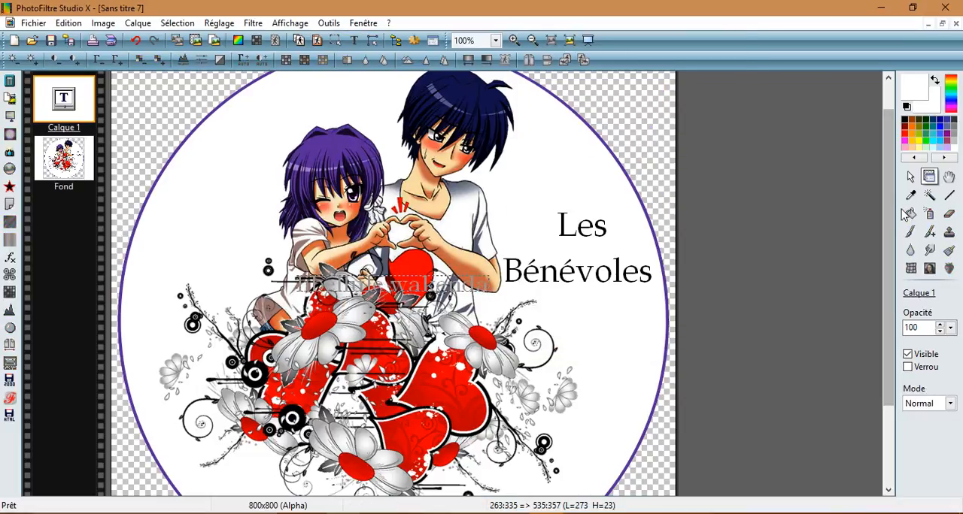
Step: Move the "libellule wakenda" text below the floral hearts and convert it to an image layer
left_click_drag(888, 220, 888, 312)
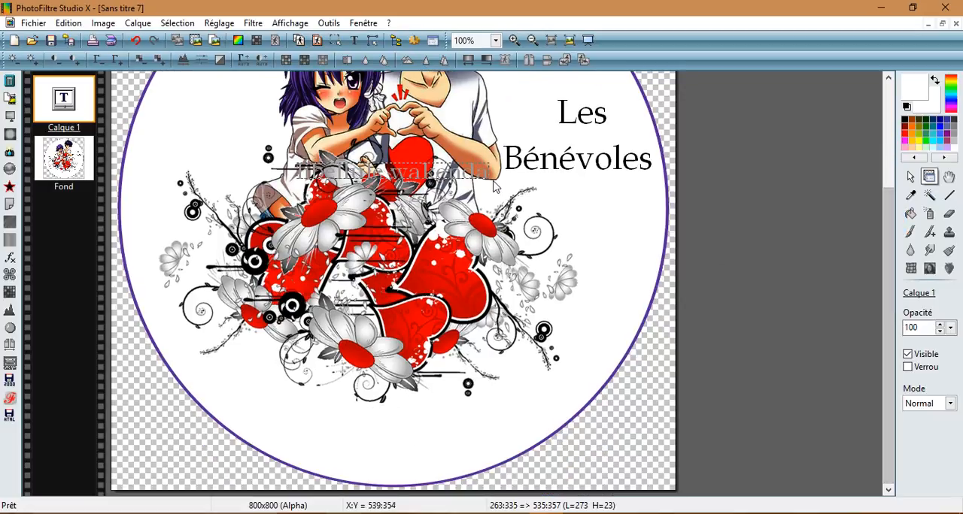
left_click_drag(485, 175, 483, 414)
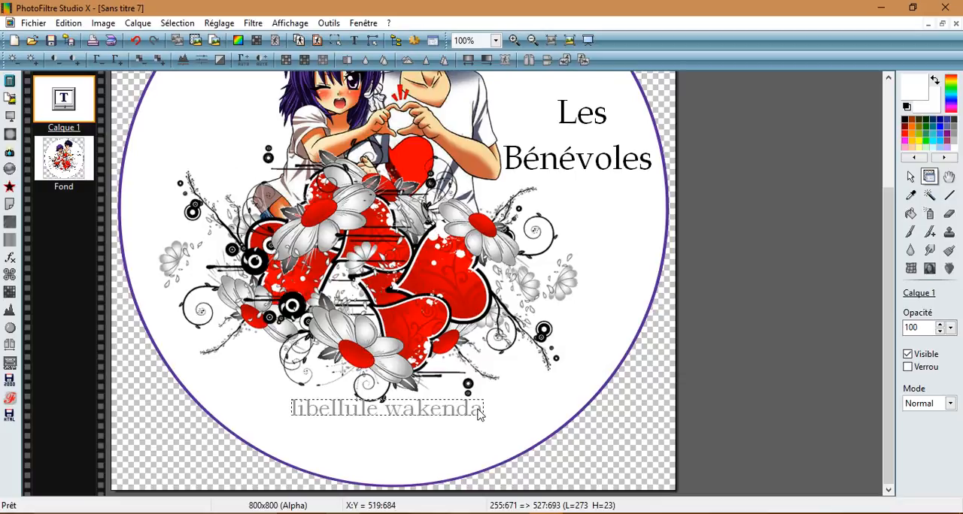
right_click(63, 100)
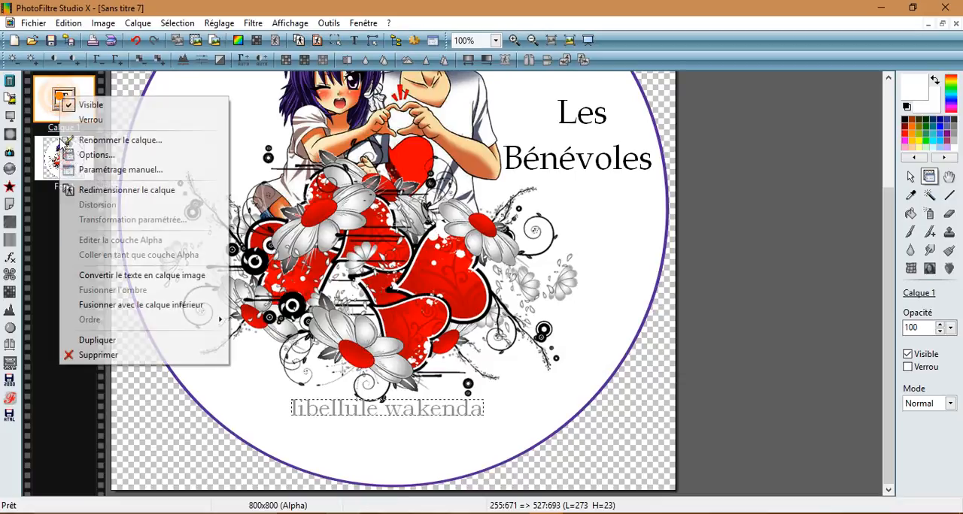
left_click(108, 276)
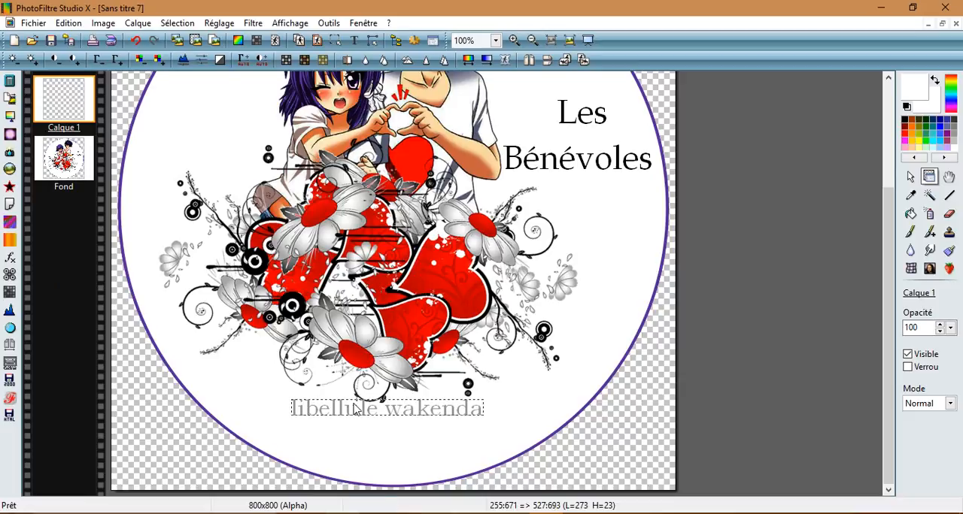
Step: Resize the "libellule wakenda" layer proportionally to about 150 × 14 pixels and validate the new size
right_click(469, 410)
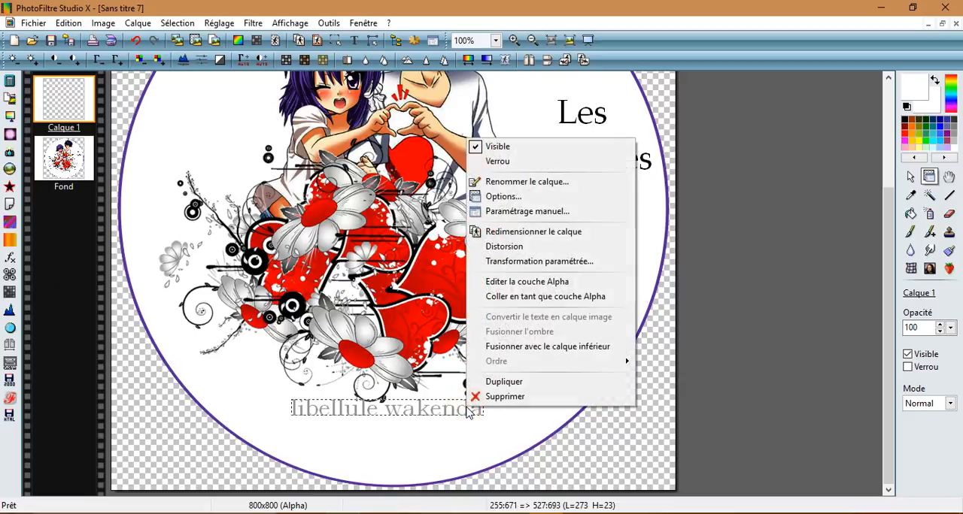
left_click(526, 232)
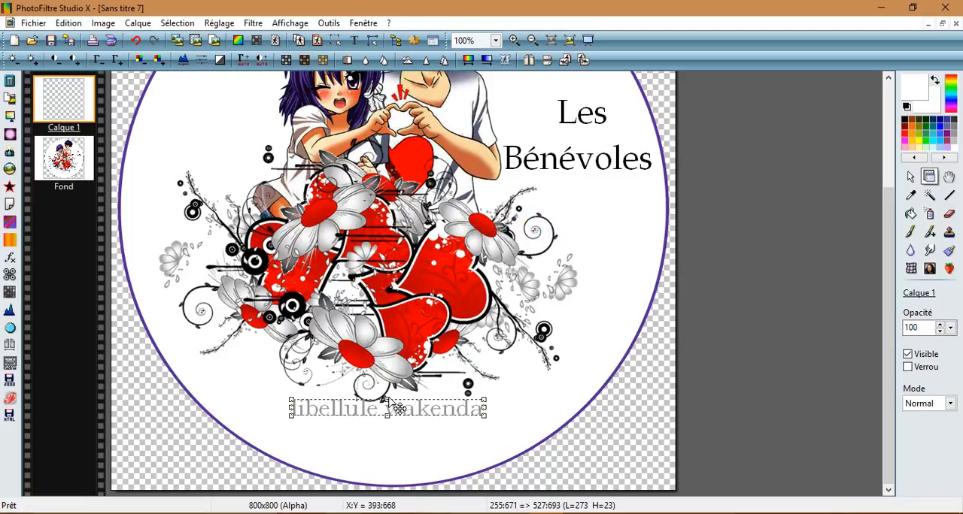
left_click(388, 400)
left_click_drag(388, 400, 387, 408)
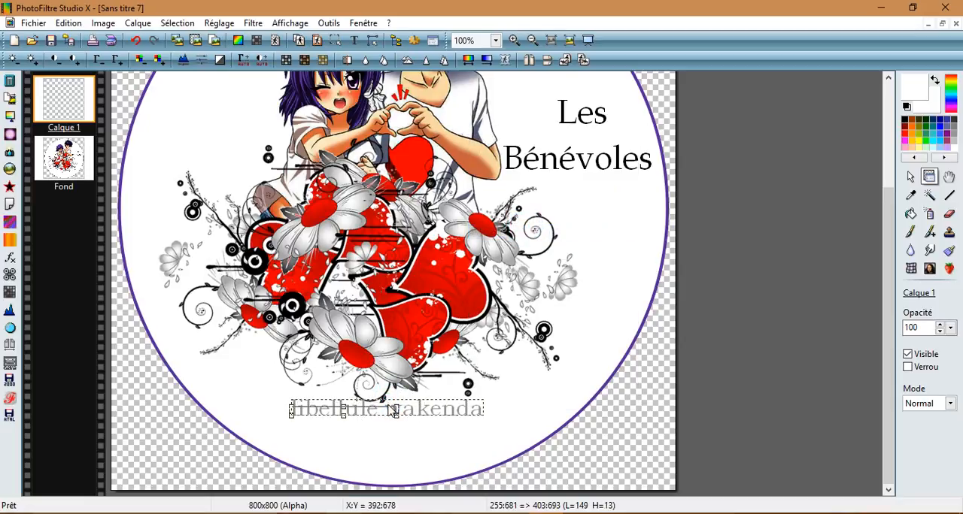
right_click(371, 415)
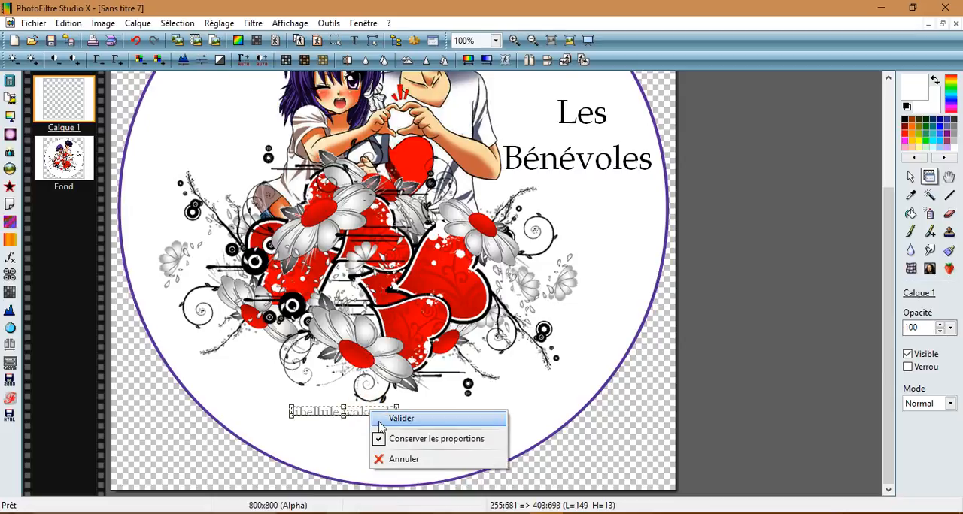
left_click(404, 418)
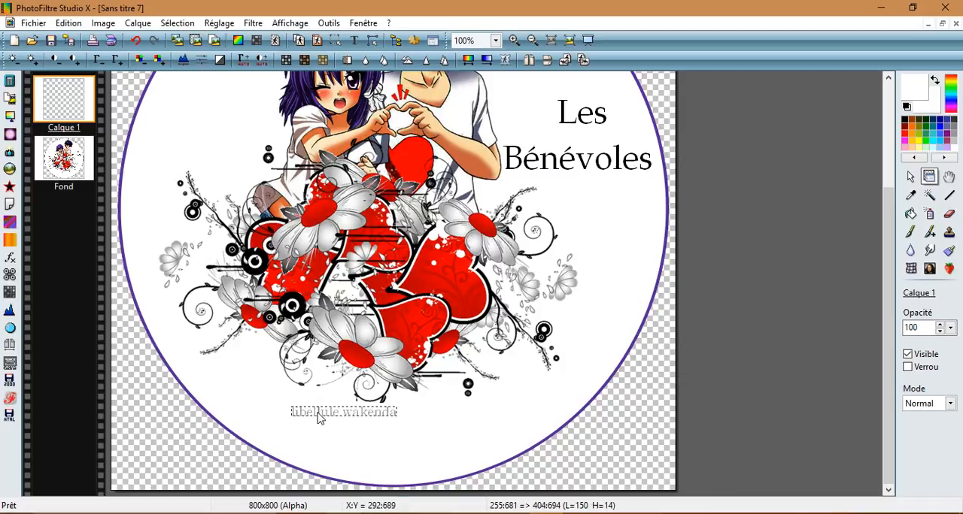
Step: Move the small "libellule wakenda" signature against the lower-left edge of the floral hearts and reduce its gamma once
left_click_drag(317, 418, 276, 379)
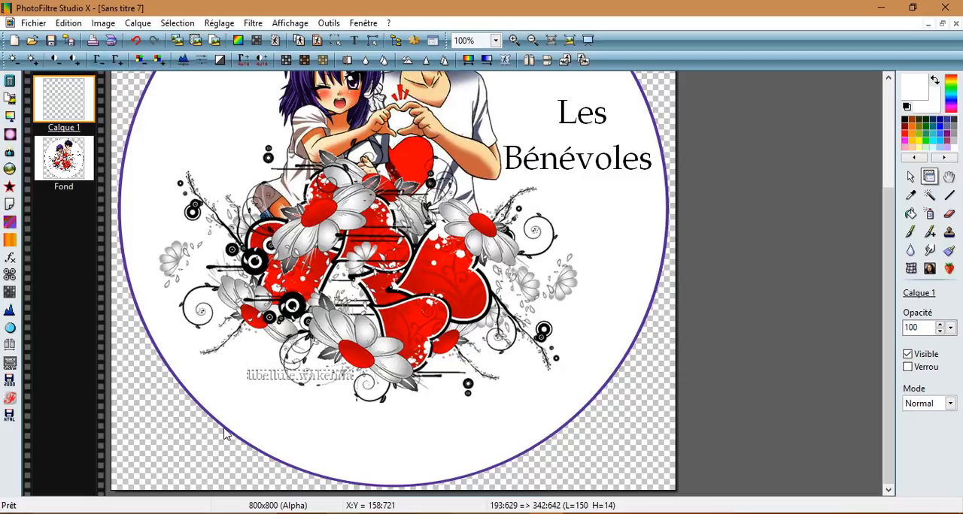
left_click(100, 64)
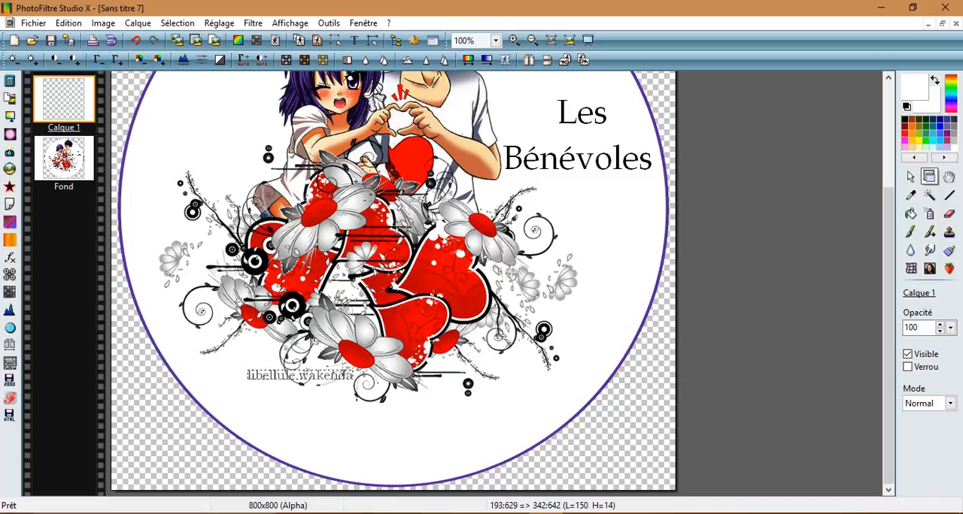
Step: Set the signature layer's blend mode to Produit and merge all layers into the background
left_click(951, 405)
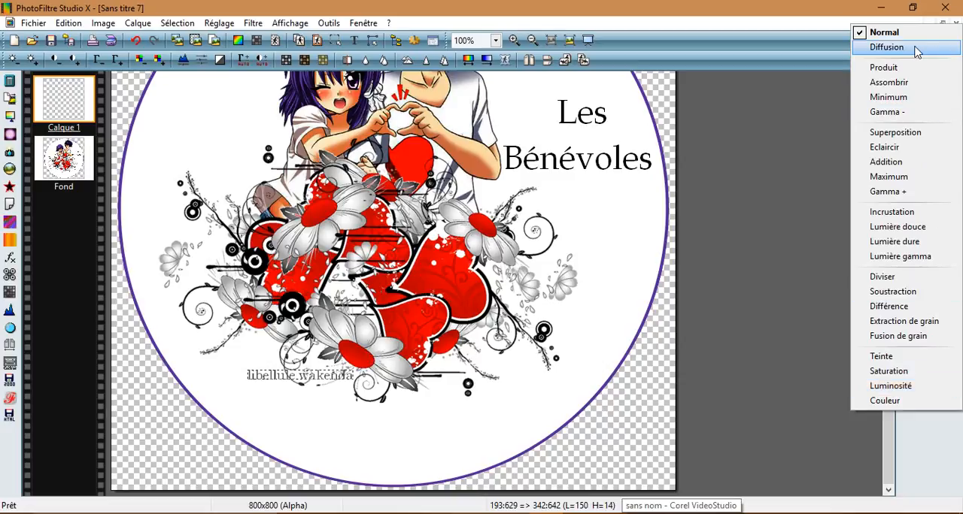
left_click(901, 69)
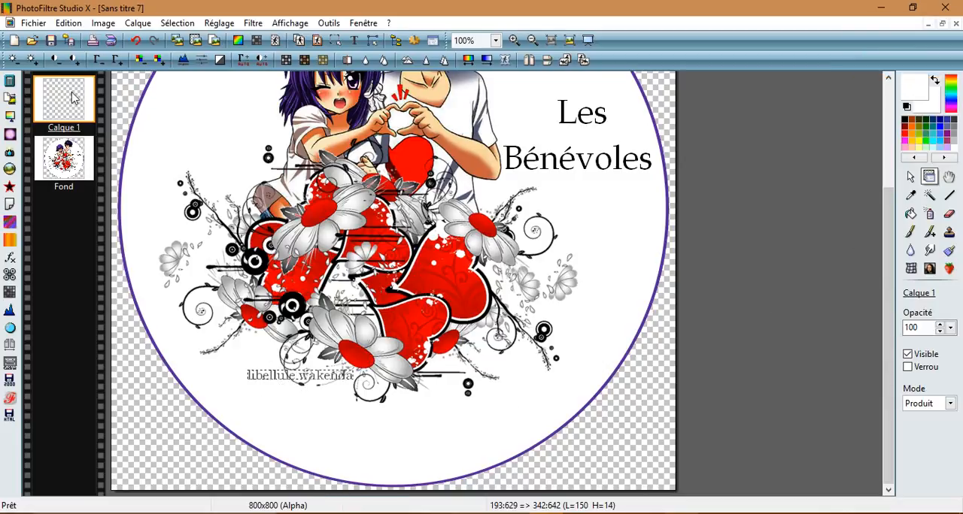
left_click(137, 23)
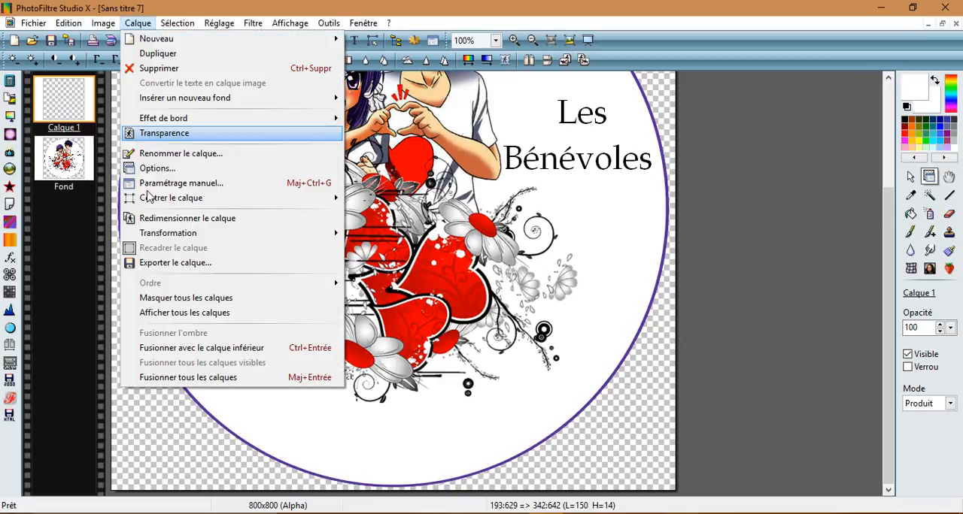
left_click(169, 383)
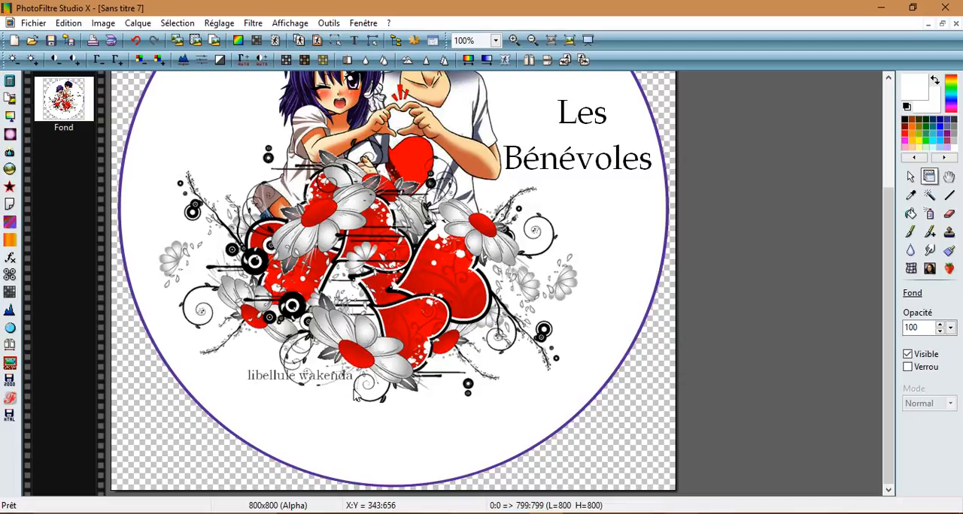
left_click_drag(888, 301, 905, 228)
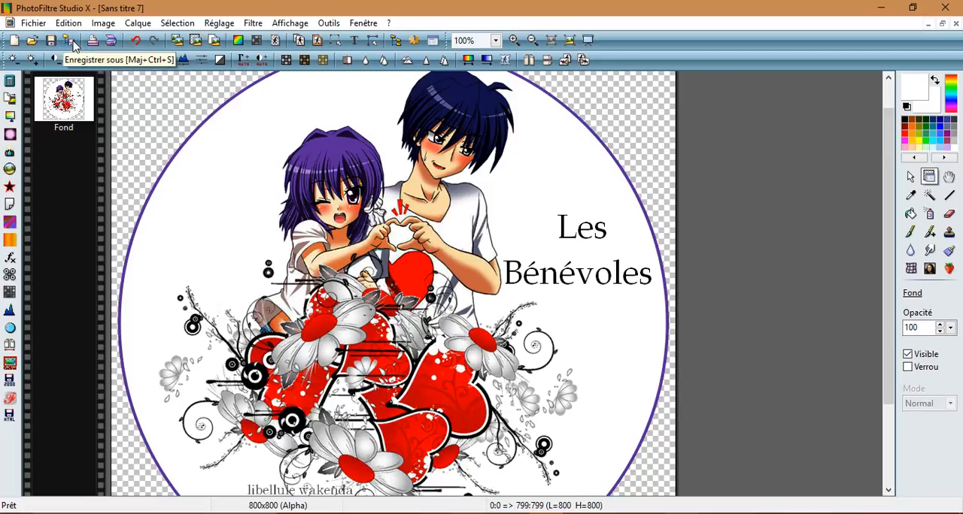
left_click(32, 24)
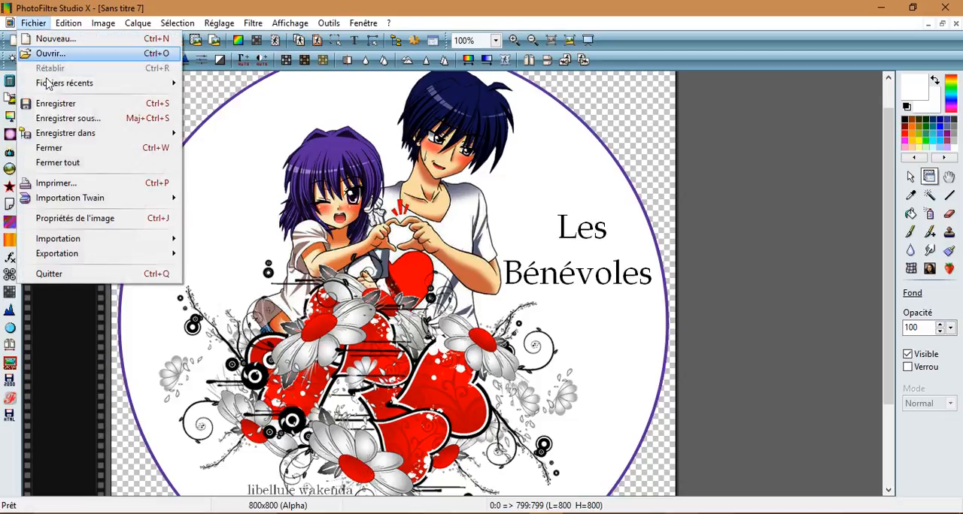
left_click(69, 119)
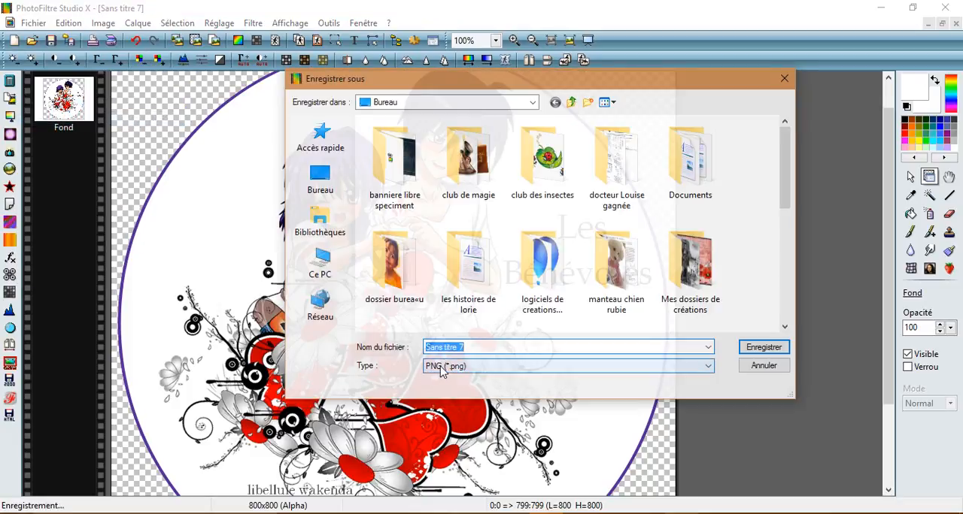
left_click(442, 366)
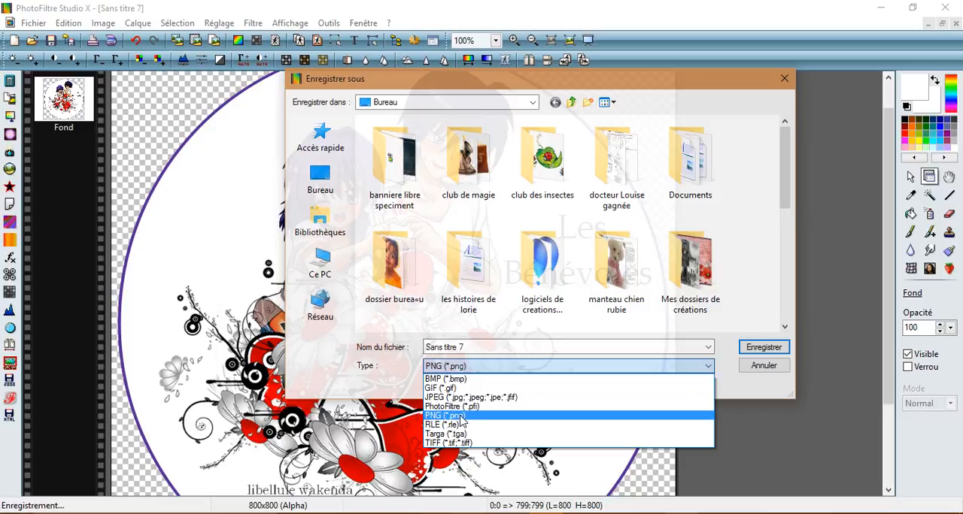
left_click(446, 416)
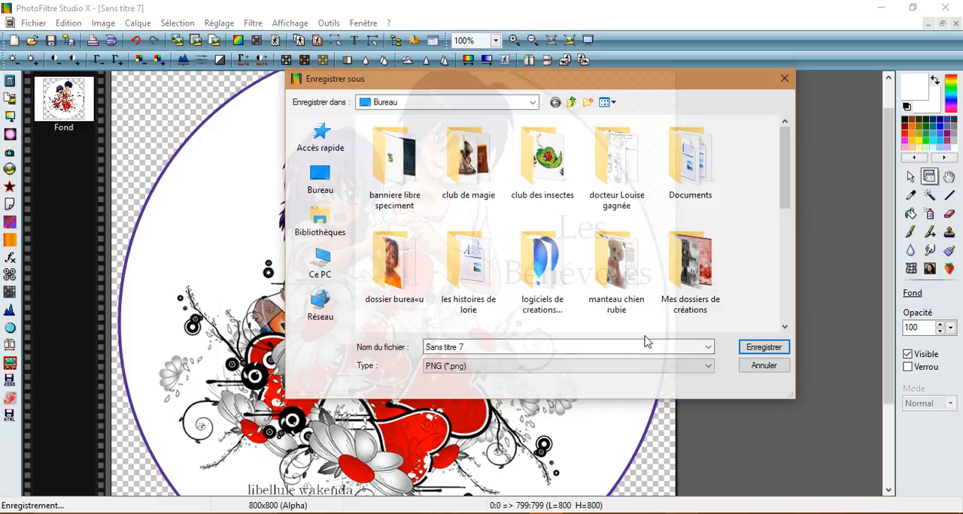
left_click_drag(491, 346, 399, 349)
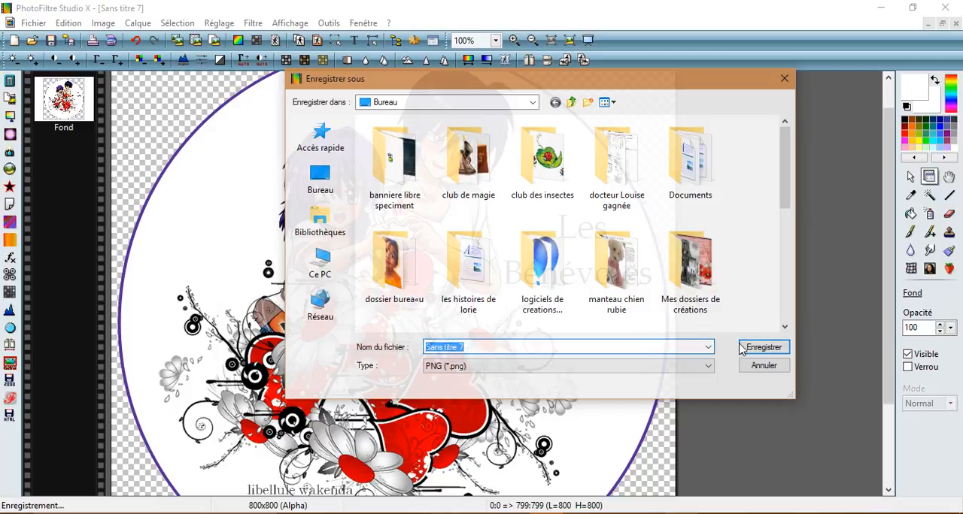
left_click(785, 79)
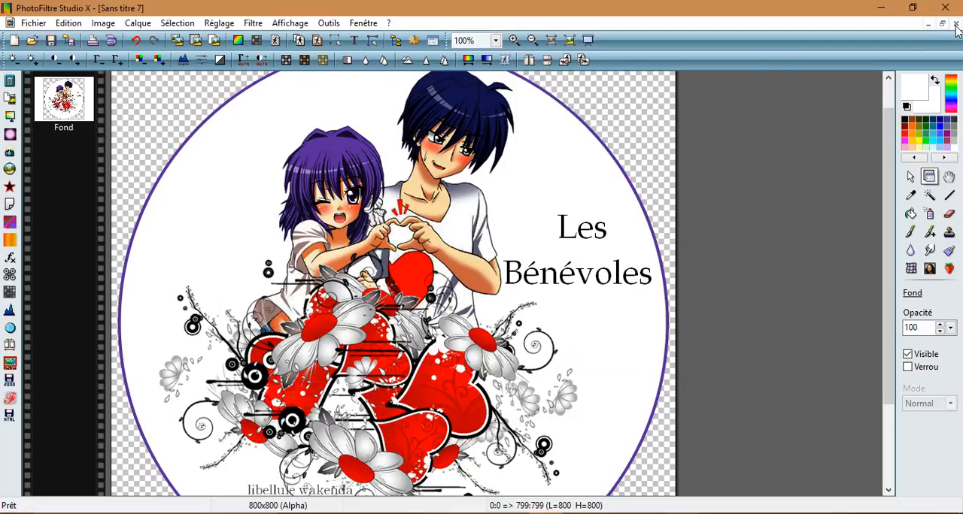